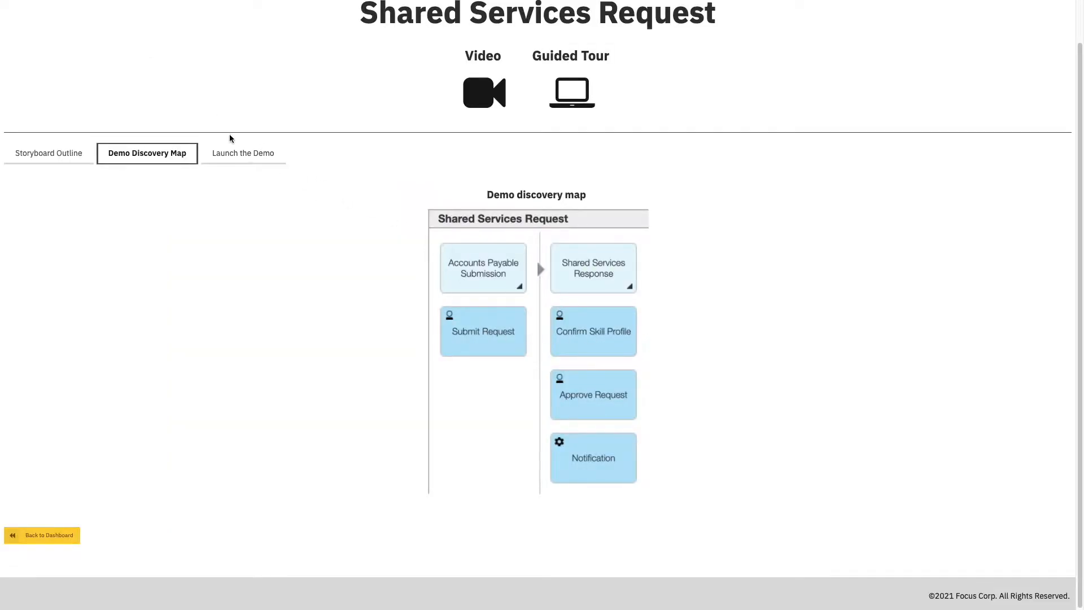
Launch the Line of Business Supervisor demo interface and look over the activities and workflows that can be started
{"action": "left_click", "coordinate": [243, 153]}
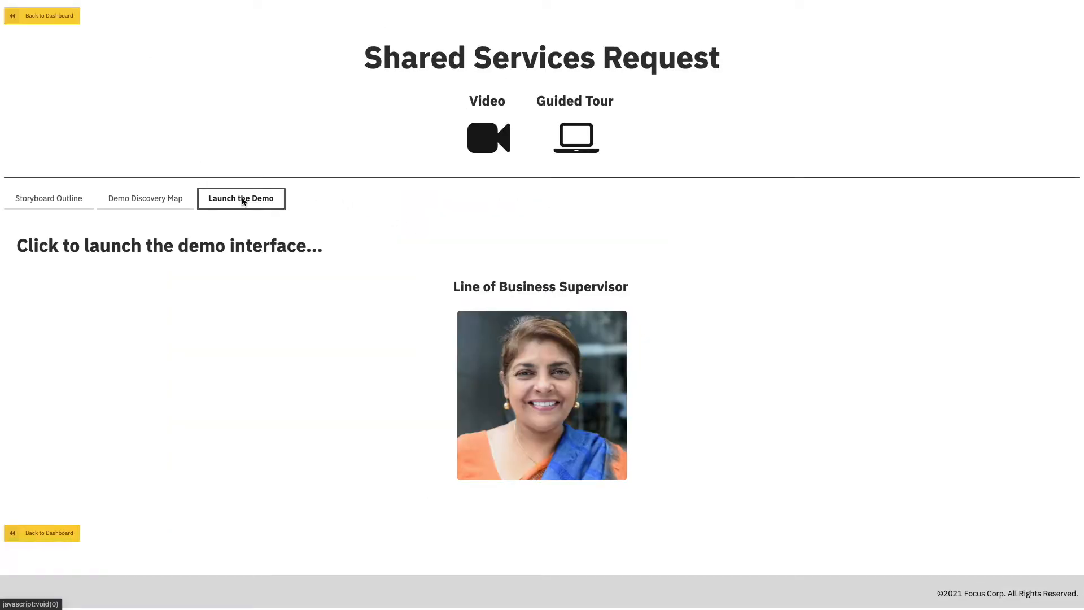
{"action": "left_click", "coordinate": [534, 354]}
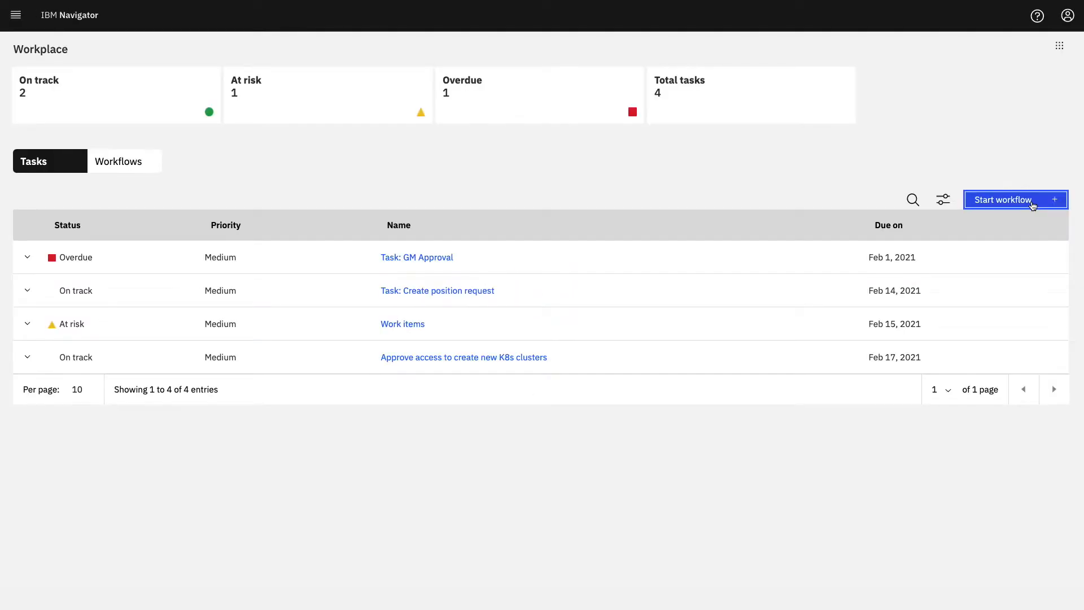
{"action": "left_click", "coordinate": [1031, 201]}
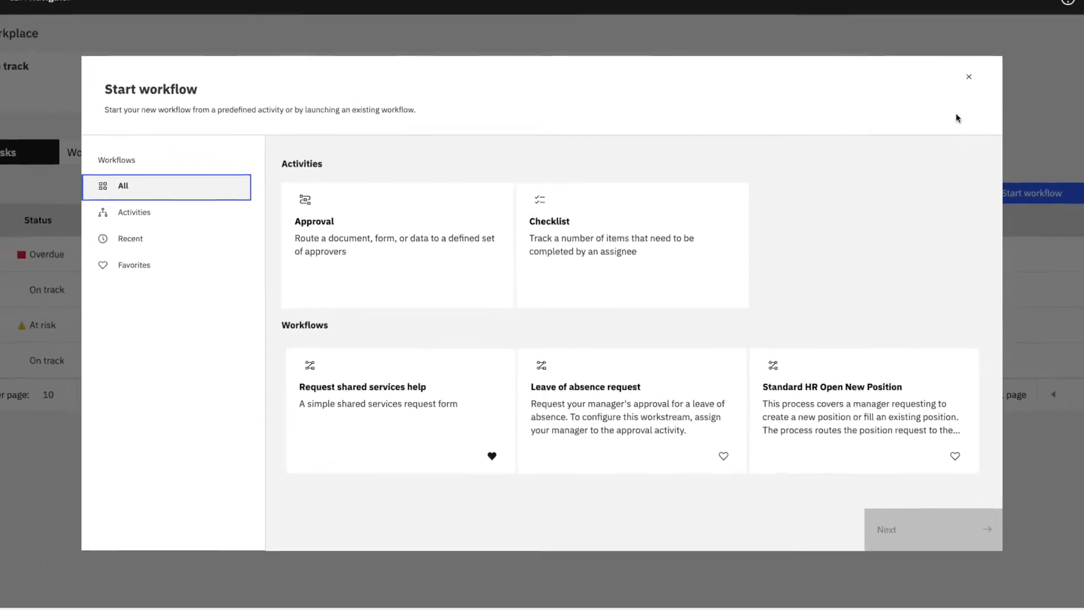
{"action": "left_click", "coordinate": [1043, 38]}
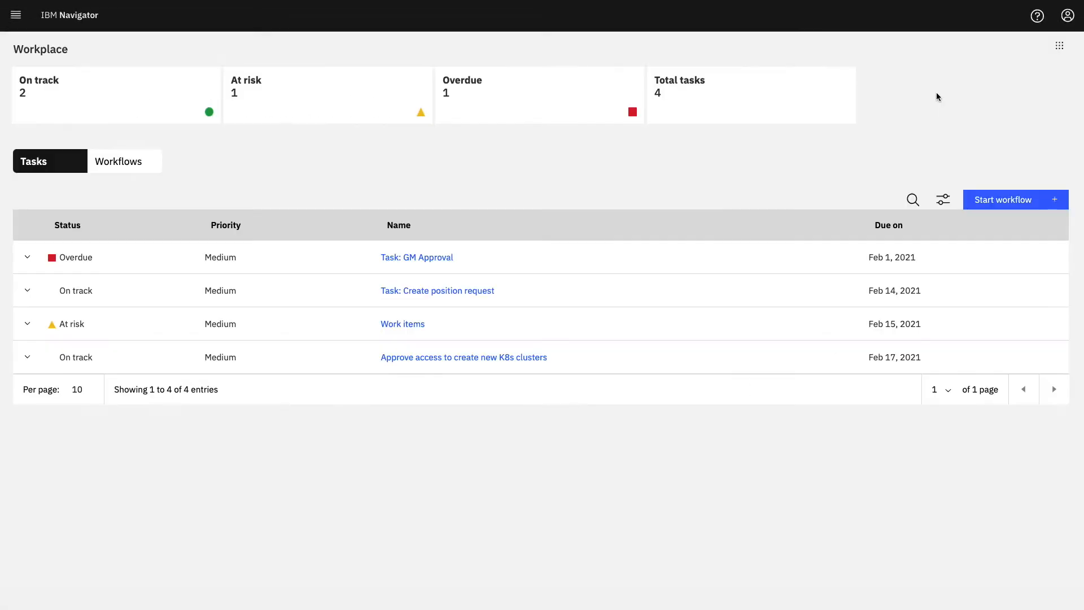
Go to the workstream teams management page and view the members of the Administrators team
{"action": "left_click", "coordinate": [1061, 48]}
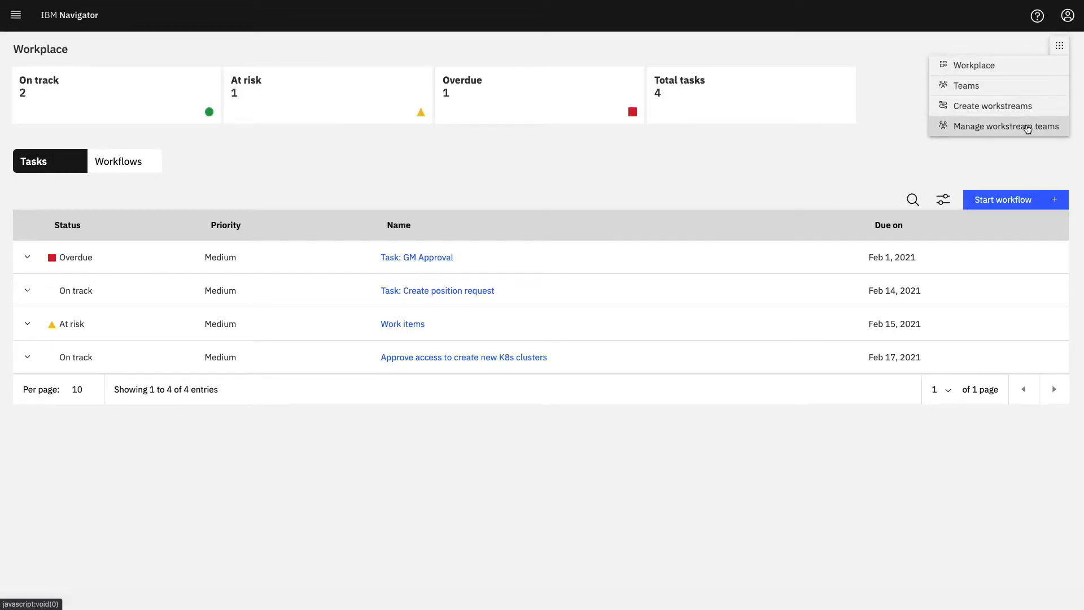
{"action": "left_click", "coordinate": [1028, 127]}
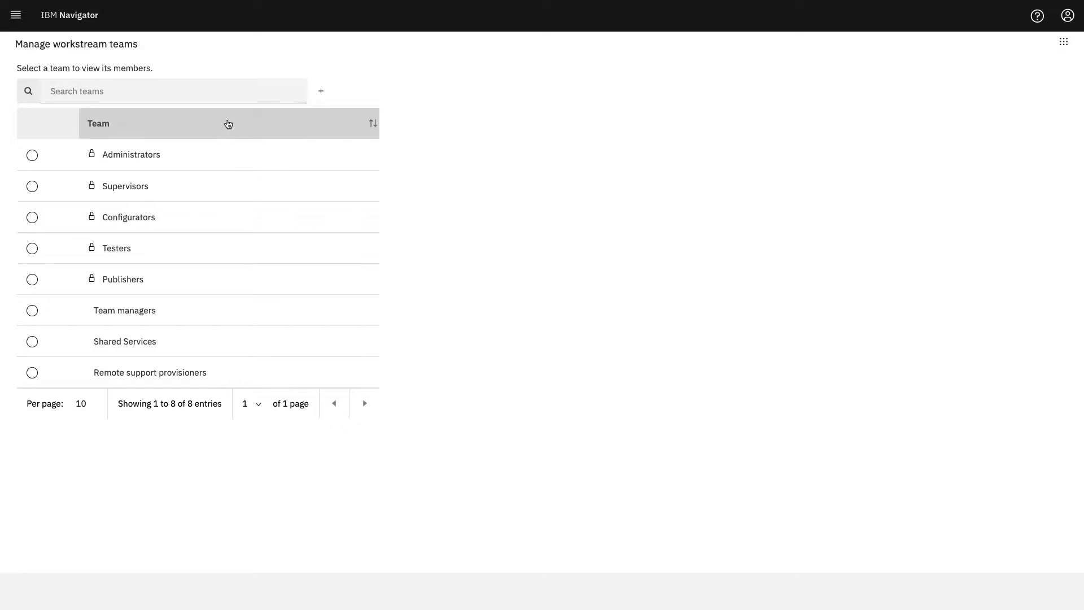
{"action": "left_click", "coordinate": [32, 156]}
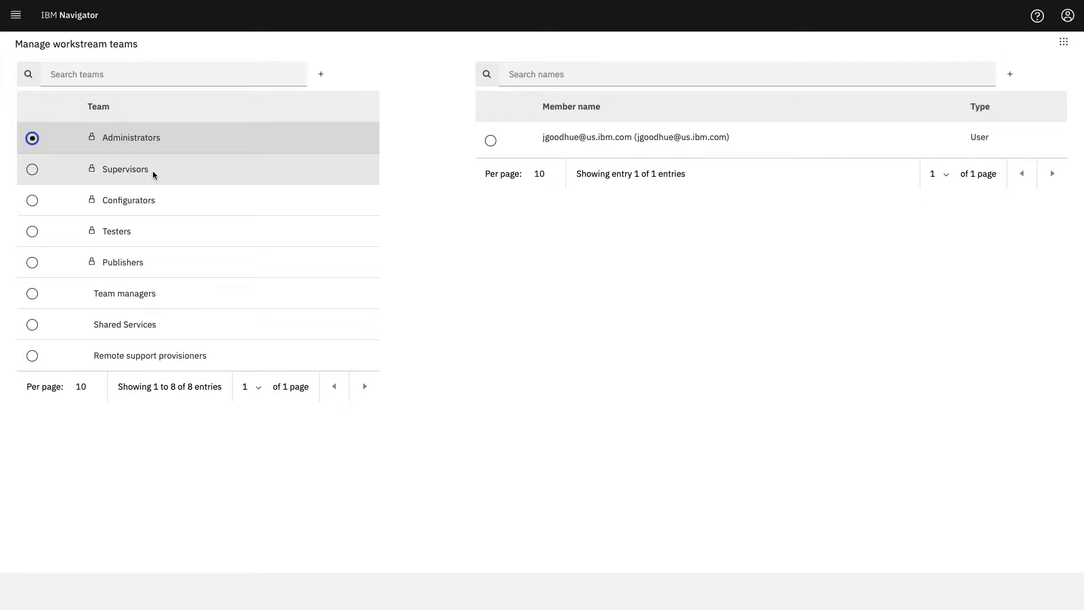
{"action": "mouse_move", "coordinate": [140, 170]}
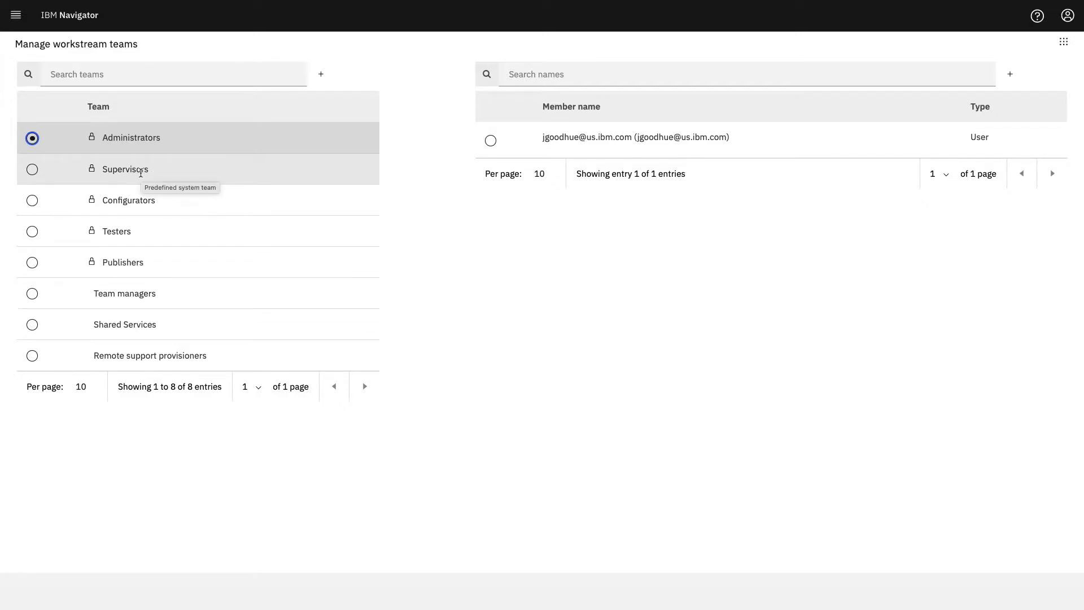
Search for the demo user's account and add it as a member of the Shared Services team
{"action": "left_click", "coordinate": [33, 325]}
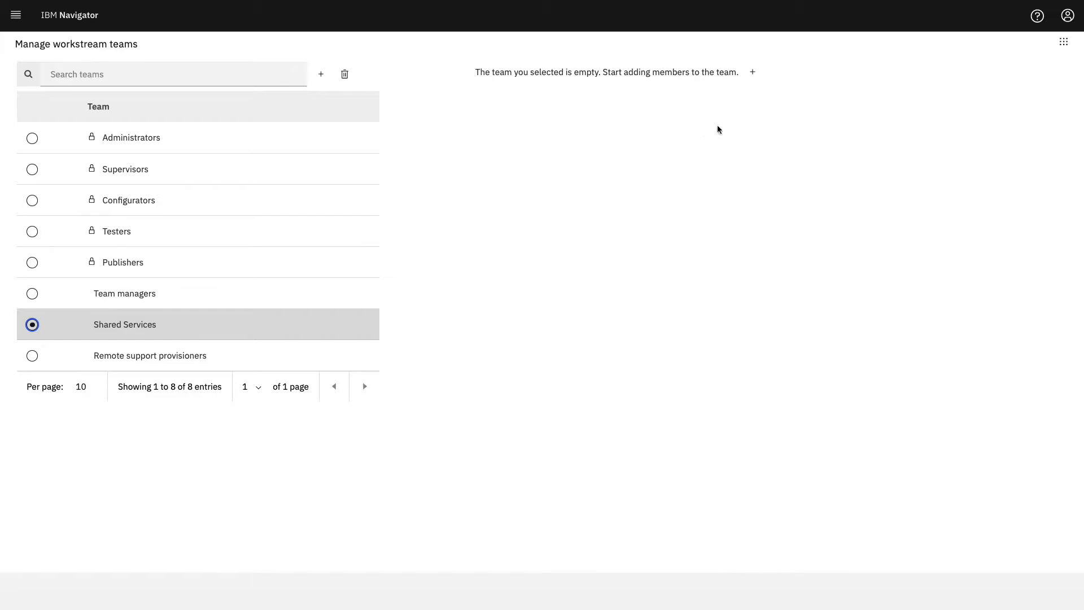
{"action": "left_click", "coordinate": [752, 72]}
{"action": "type", "text": "jg"}
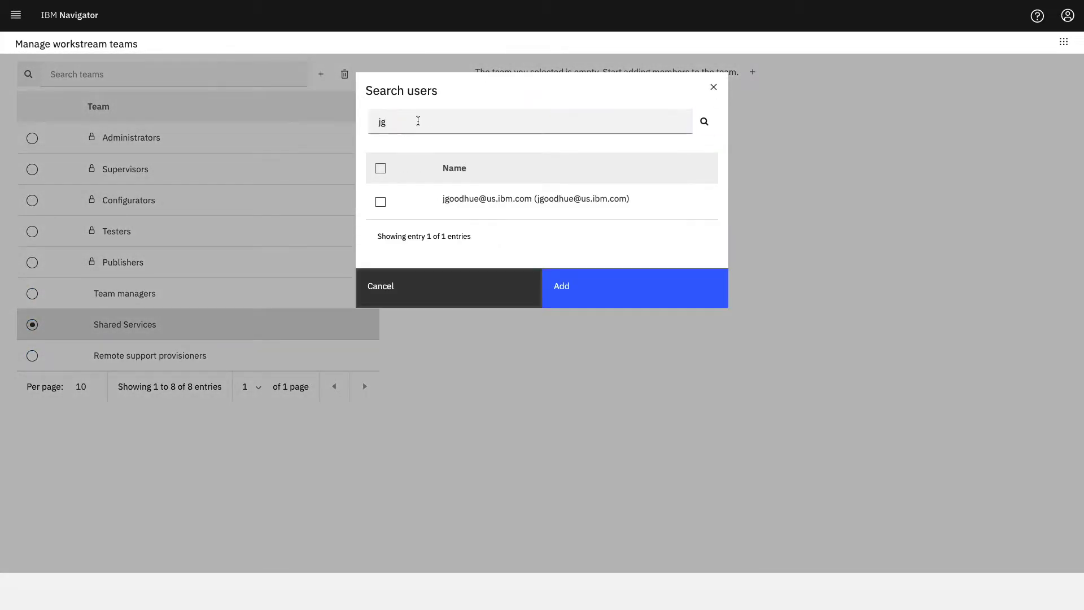
{"action": "left_click", "coordinate": [381, 201]}
{"action": "left_click", "coordinate": [629, 294]}
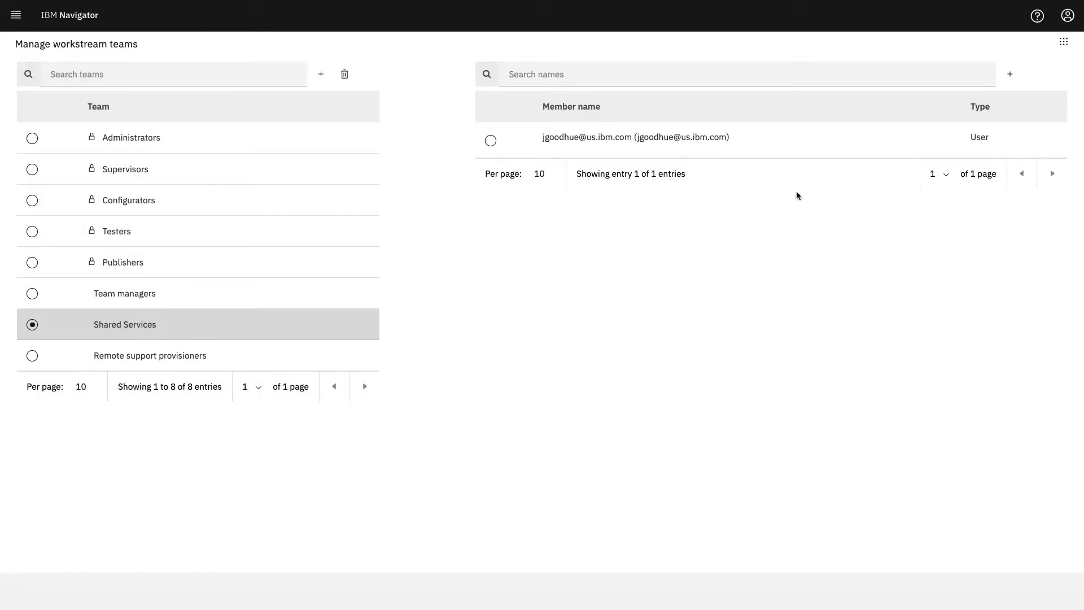
Create a workstream named "Request shared services demo" with the description "A simple request flow for shared services help"
{"action": "left_click", "coordinate": [1061, 46]}
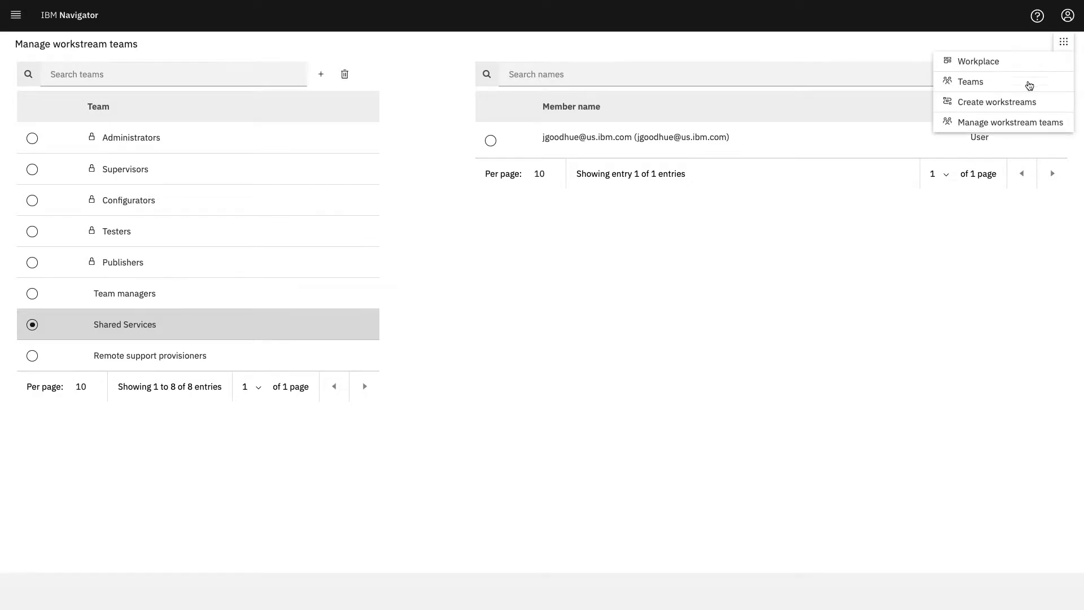
{"action": "left_click", "coordinate": [1026, 102]}
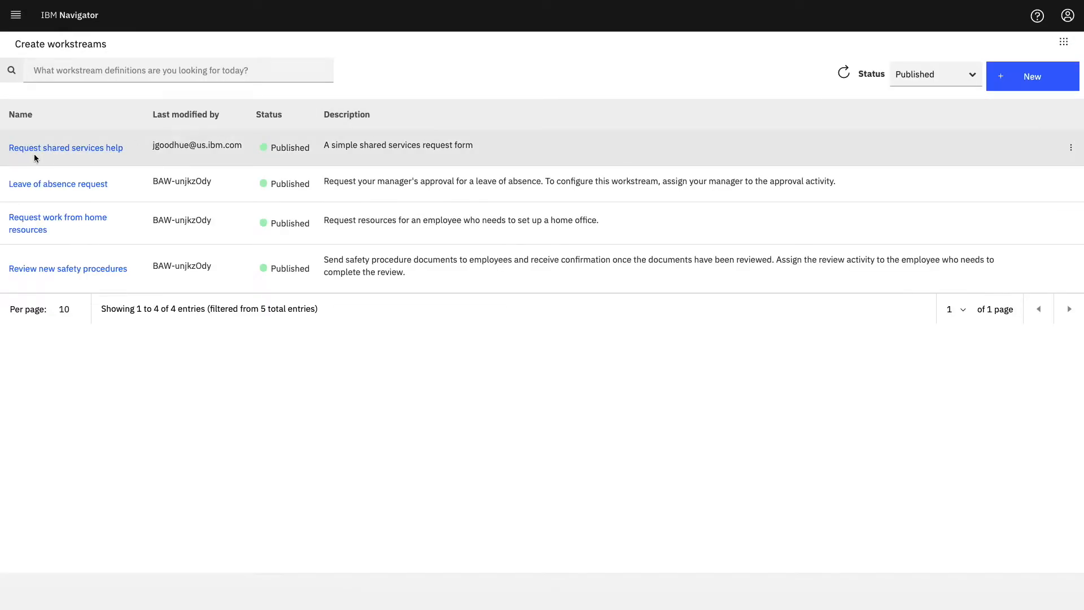
{"action": "left_click", "coordinate": [1033, 76]}
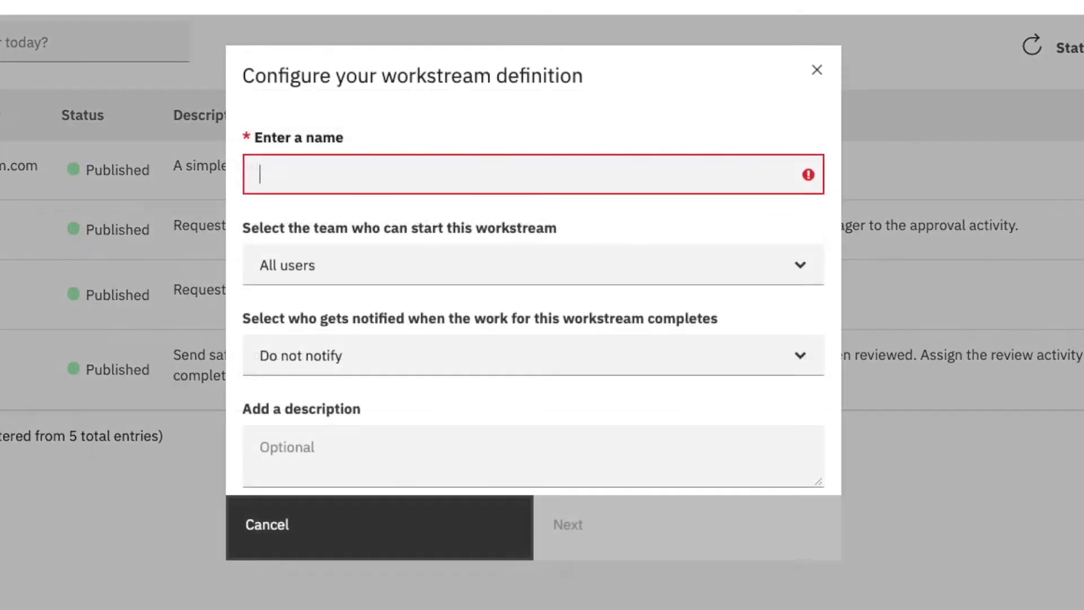
{"action": "type", "text": "Request shared services demo"}
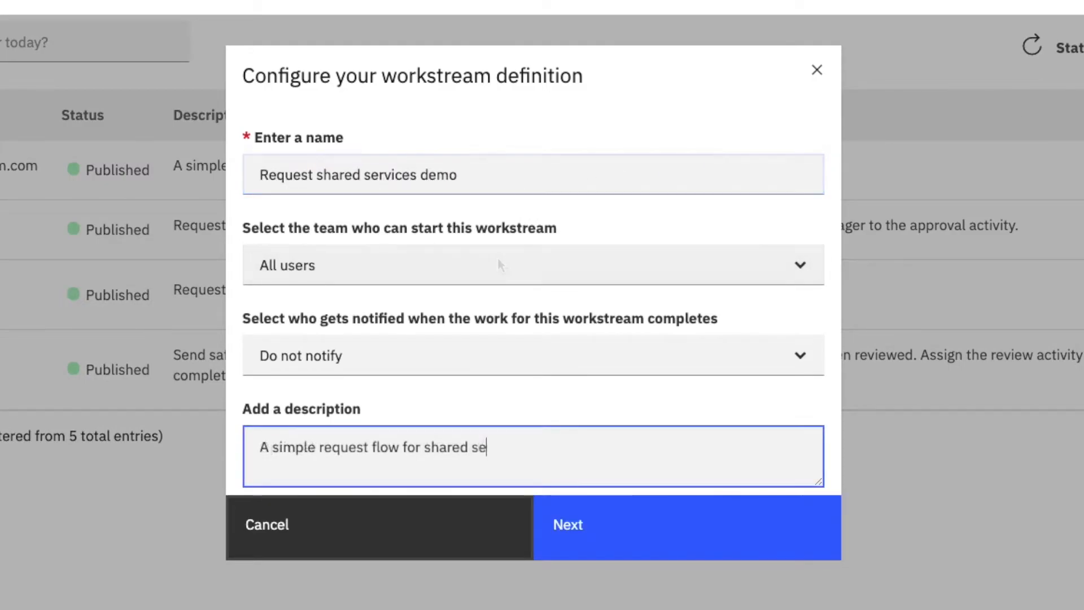
{"action": "type", "text": "rvices help"}
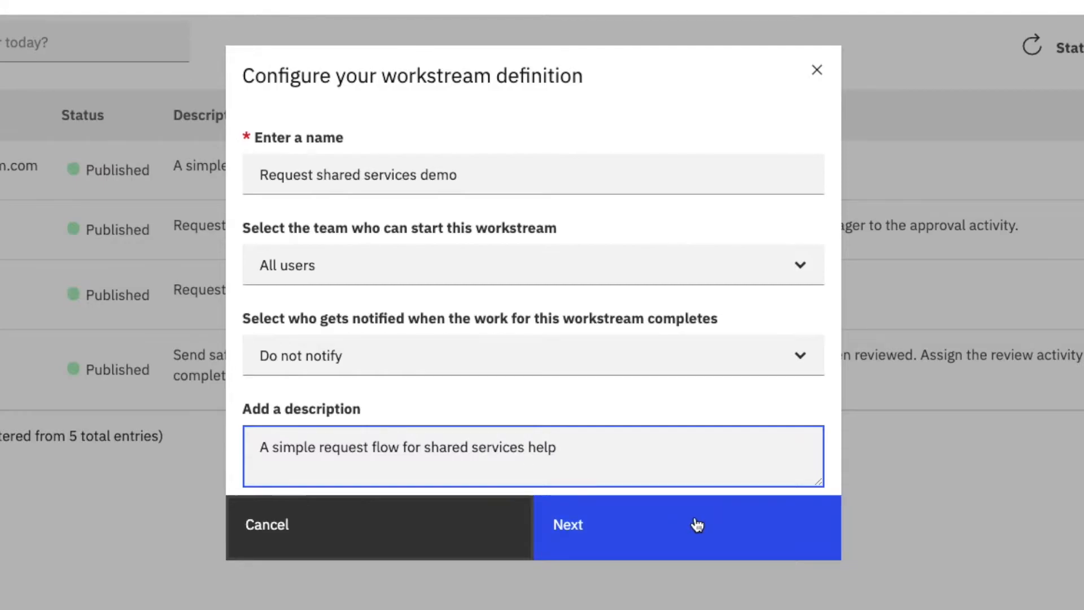
{"action": "left_click", "coordinate": [695, 522]}
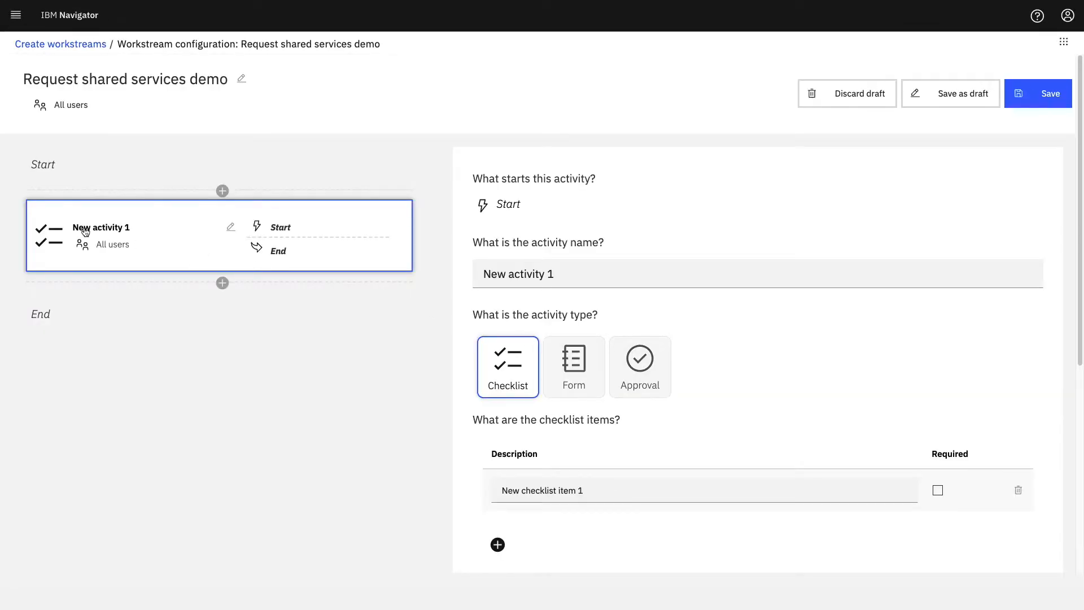
Name the first activity "Skill profile" and enter checklist items "Experience with <application>", "Available shift: <shift name>" and "Time per day: <time>"
{"action": "left_click_drag", "start_coordinate": [556, 274], "coordinate": [477, 274]}
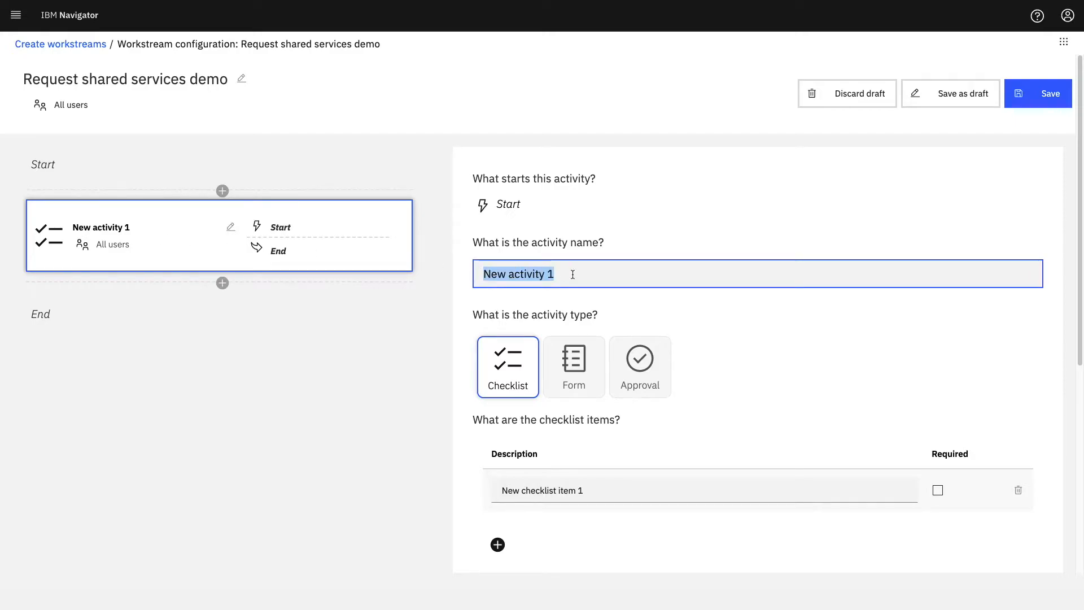
{"action": "type", "text": "Skill profile"}
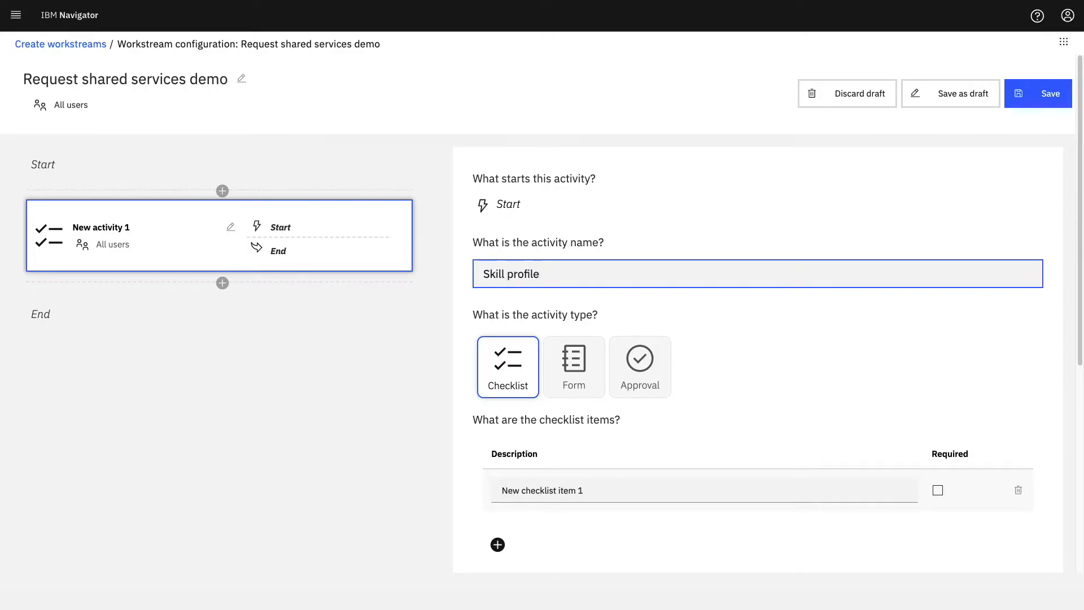
{"action": "scroll", "coordinate": [605, 380], "scroll_direction": "down", "scroll_amount": 2}
{"action": "triple_click", "coordinate": [608, 380]}
{"action": "type", "text": "Experience with <a"}
{"action": "type", "text": "pplication>"}
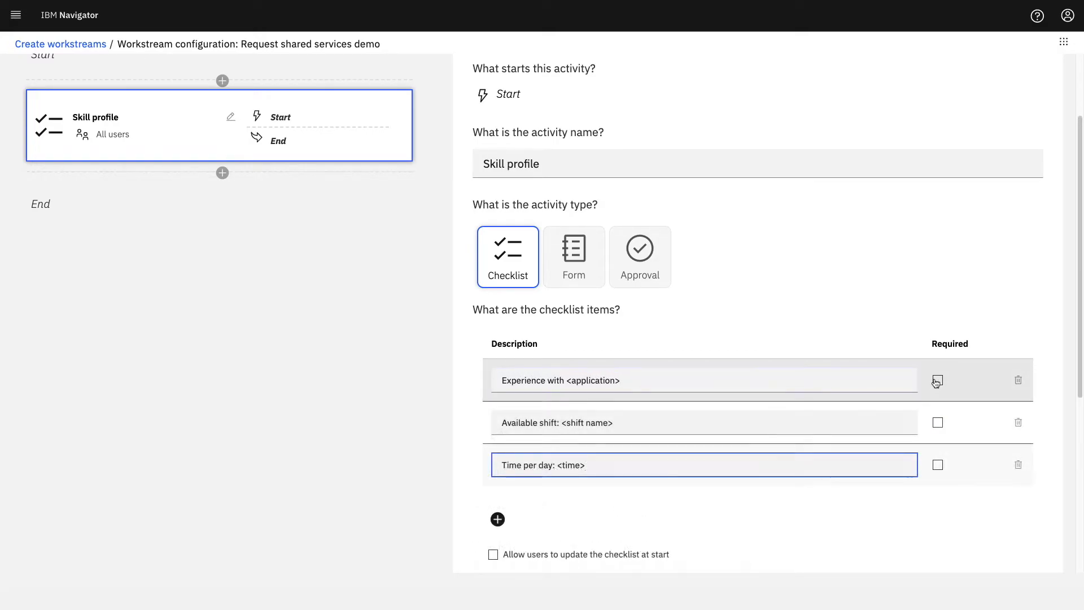
Make the application experience and available shift items required, and allow users to update the checklist at start
{"action": "left_click", "coordinate": [938, 380]}
{"action": "left_click", "coordinate": [938, 422]}
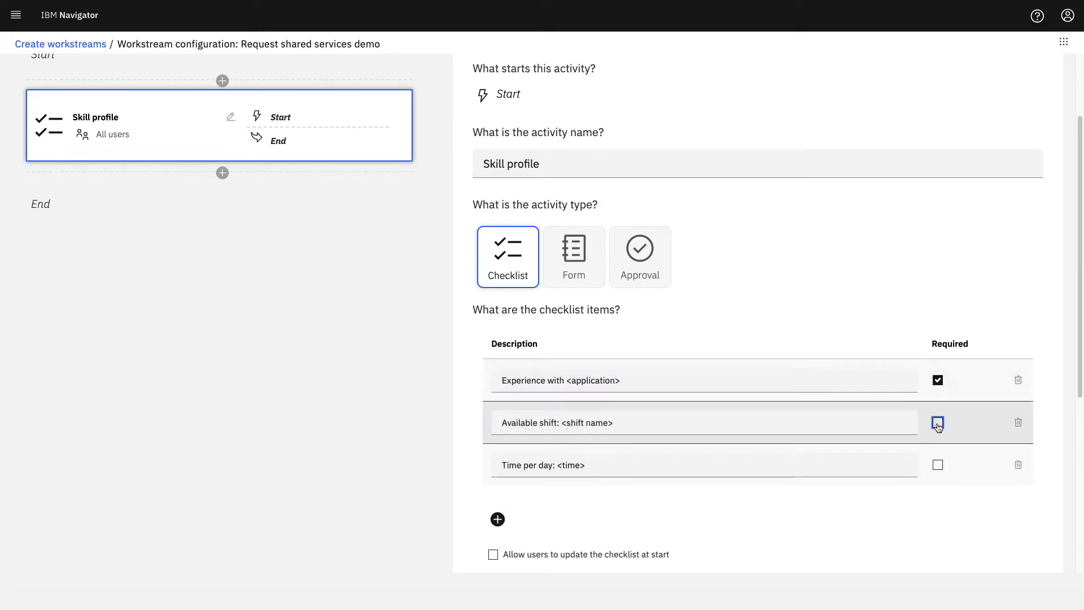
{"action": "left_click", "coordinate": [562, 556]}
Enable data items for the Skill profile activity and add Country as text and Date Available as a date picker
{"action": "scroll", "coordinate": [559, 558], "scroll_direction": "down", "scroll_amount": 2}
{"action": "left_click", "coordinate": [619, 465]}
{"action": "left_click", "coordinate": [920, 487]}
{"action": "left_click", "coordinate": [368, 175]}
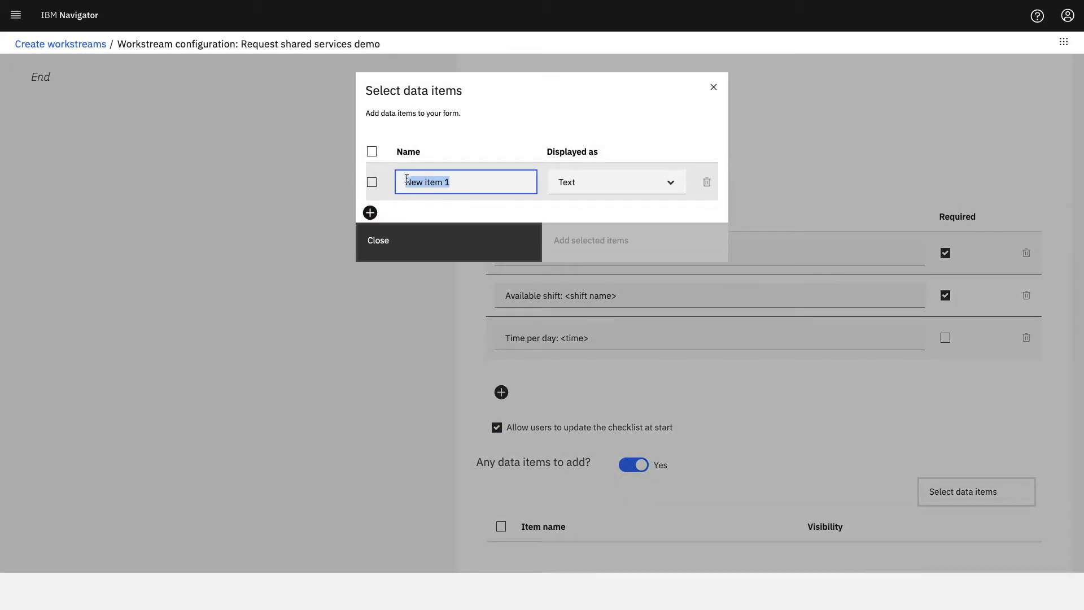
{"action": "type", "text": "Country"}
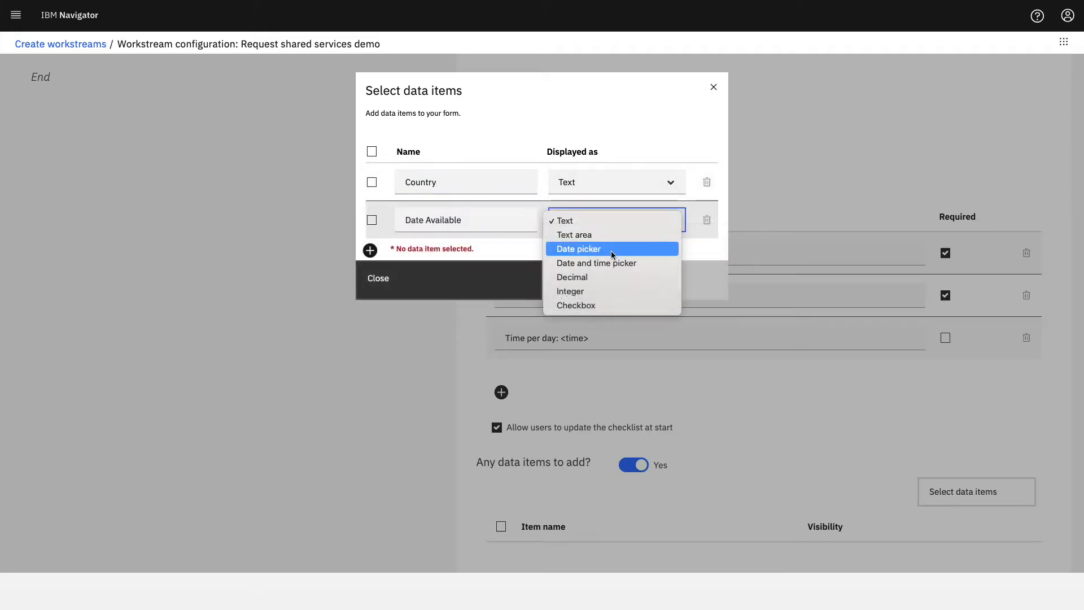
{"action": "left_click", "coordinate": [612, 245]}
{"action": "left_click", "coordinate": [371, 151]}
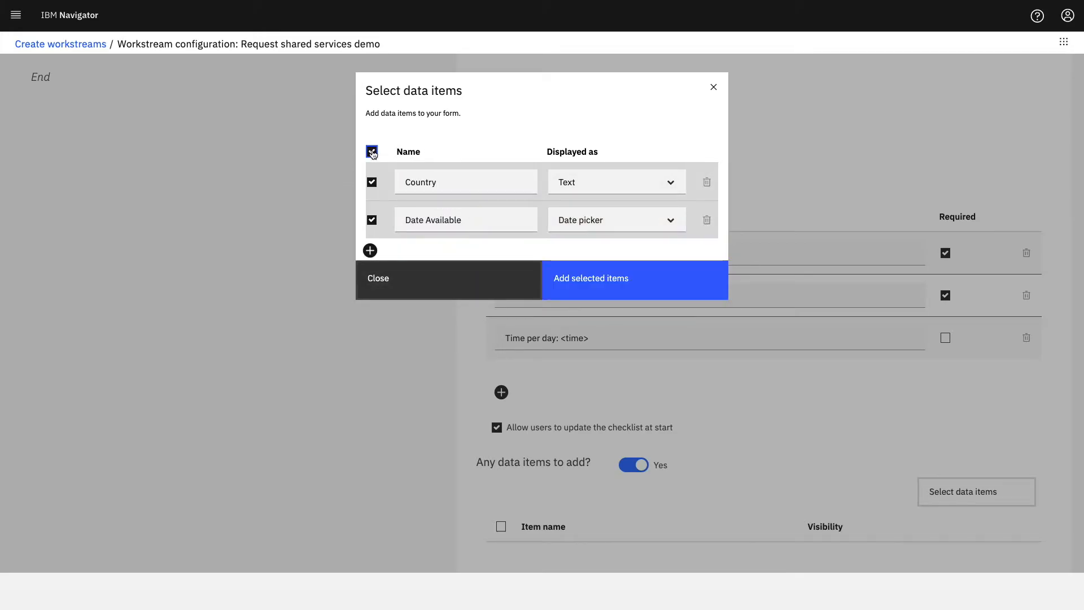
{"action": "left_click", "coordinate": [601, 278]}
Make Shared Services responsible for the activity and add the instruction "Fill in the skill profile to indicate your fit for the request"
{"action": "scroll", "coordinate": [597, 326], "scroll_direction": "down", "scroll_amount": 5}
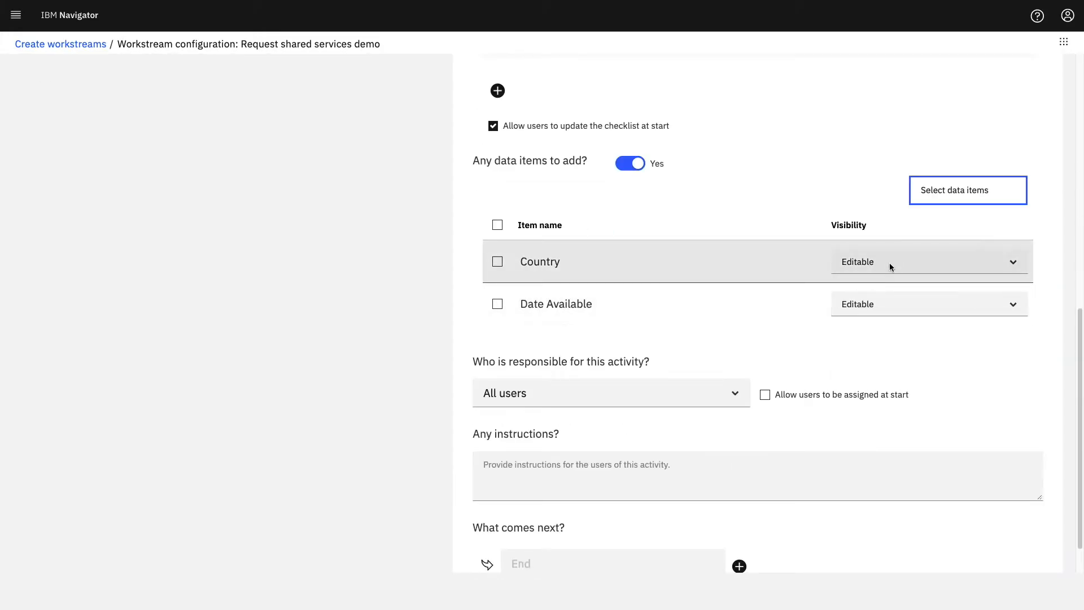
{"action": "left_click", "coordinate": [557, 393]}
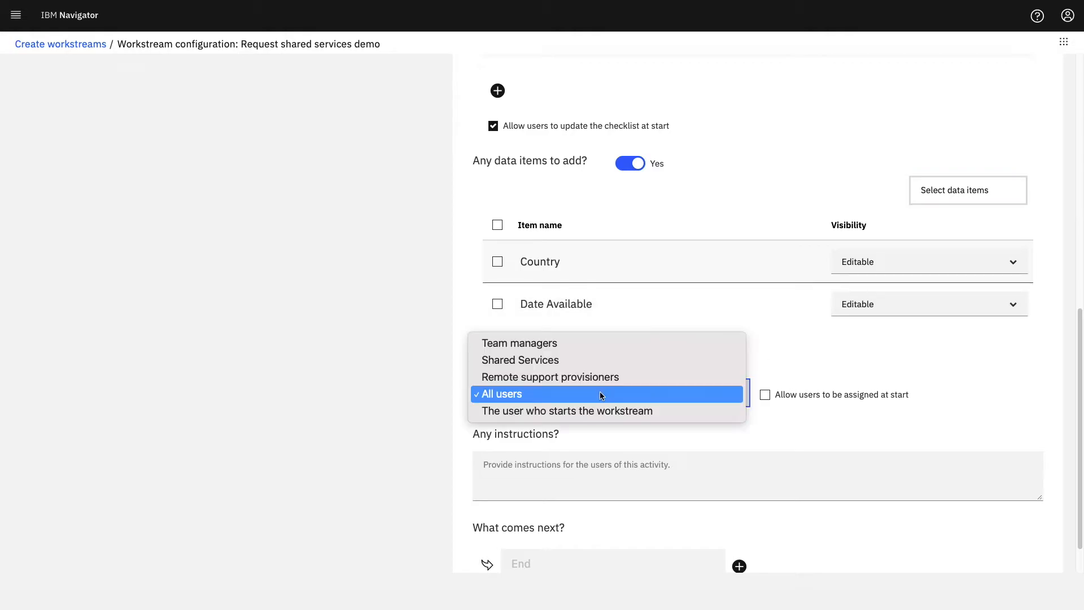
{"action": "left_click", "coordinate": [573, 367]}
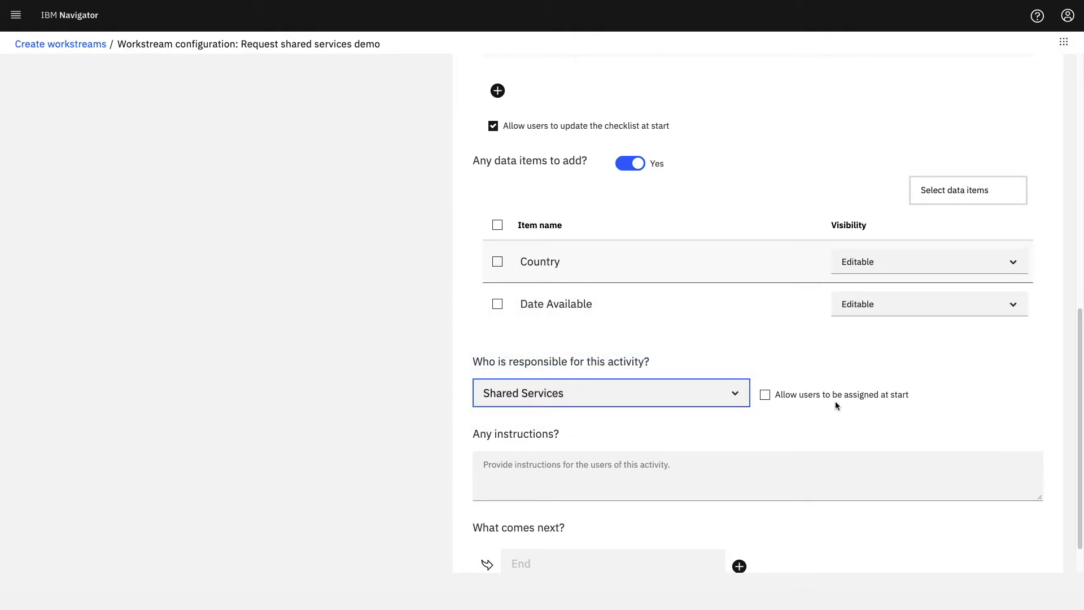
{"action": "left_click", "coordinate": [523, 464]}
{"action": "type", "text": "Fill in the skill profile to indicate your fit for the request"}
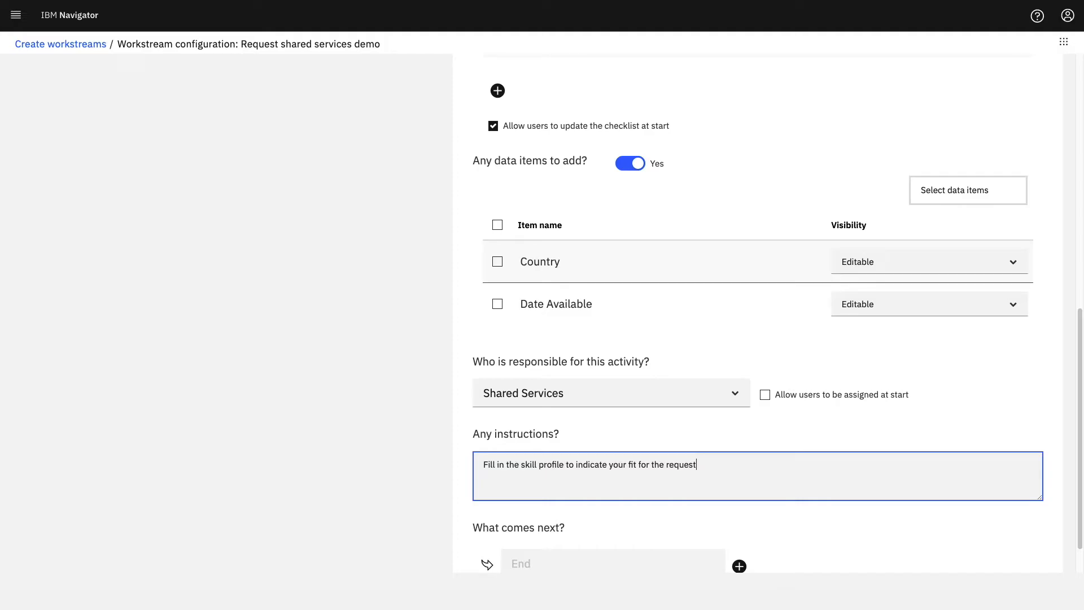
Add a following activity after Skill profile, name it "Approval" and set its type to Approval
{"action": "scroll", "coordinate": [743, 527], "scroll_direction": "down", "scroll_amount": 1}
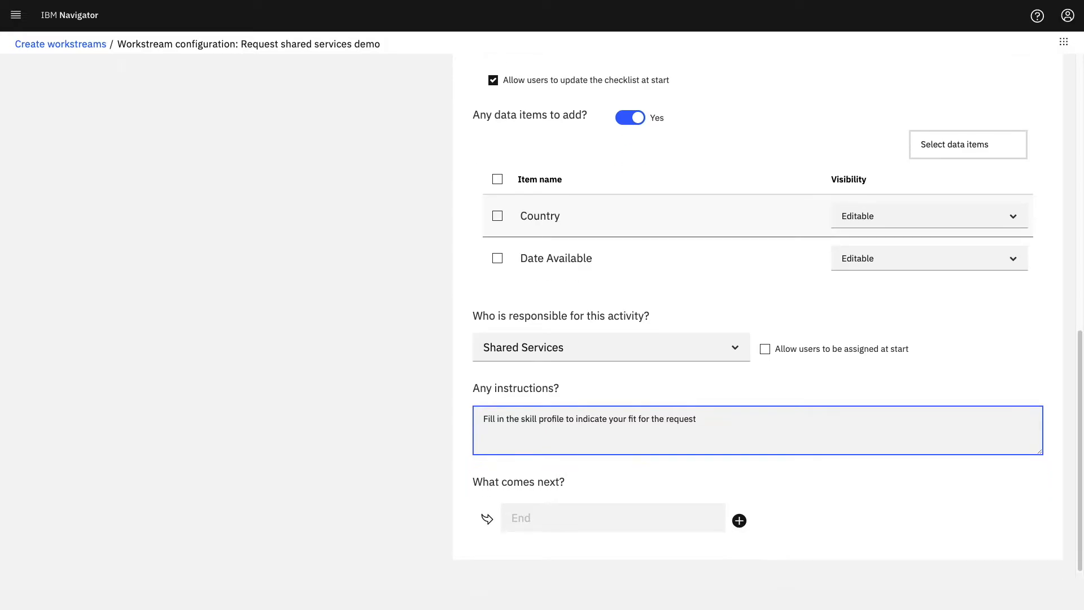
{"action": "left_click", "coordinate": [740, 520]}
{"action": "left_click_drag", "start_coordinate": [560, 275], "coordinate": [470, 278]}
{"action": "type", "text": "Approval"}
{"action": "left_click", "coordinate": [641, 368]}
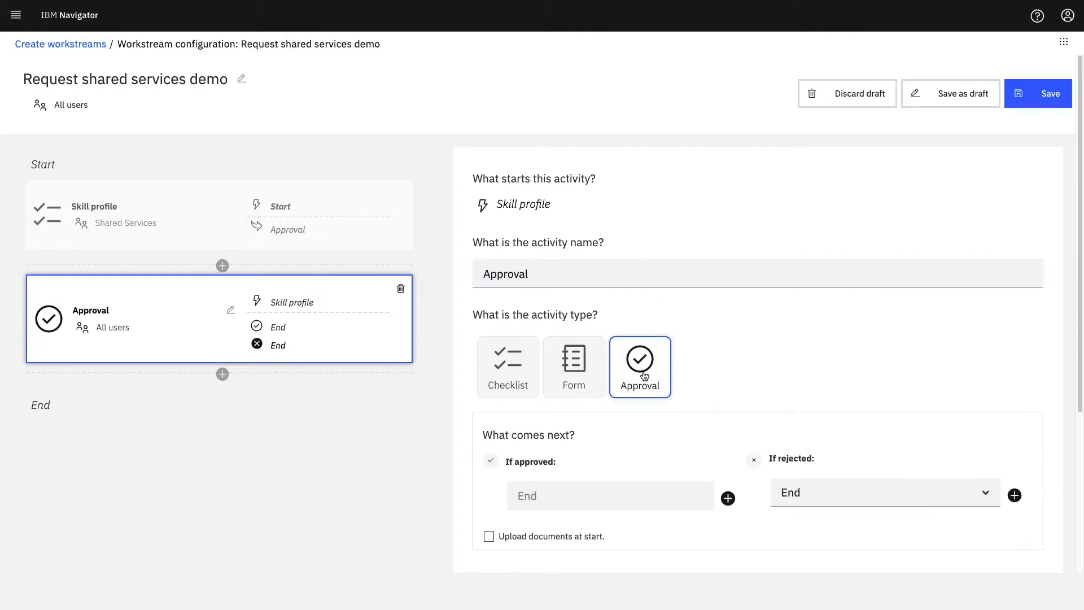
Add a Form activity named "Approval Notification" for the approved outcome, assigned to the user who starts the workstream
{"action": "scroll", "coordinate": [646, 375], "scroll_direction": "down", "scroll_amount": 2}
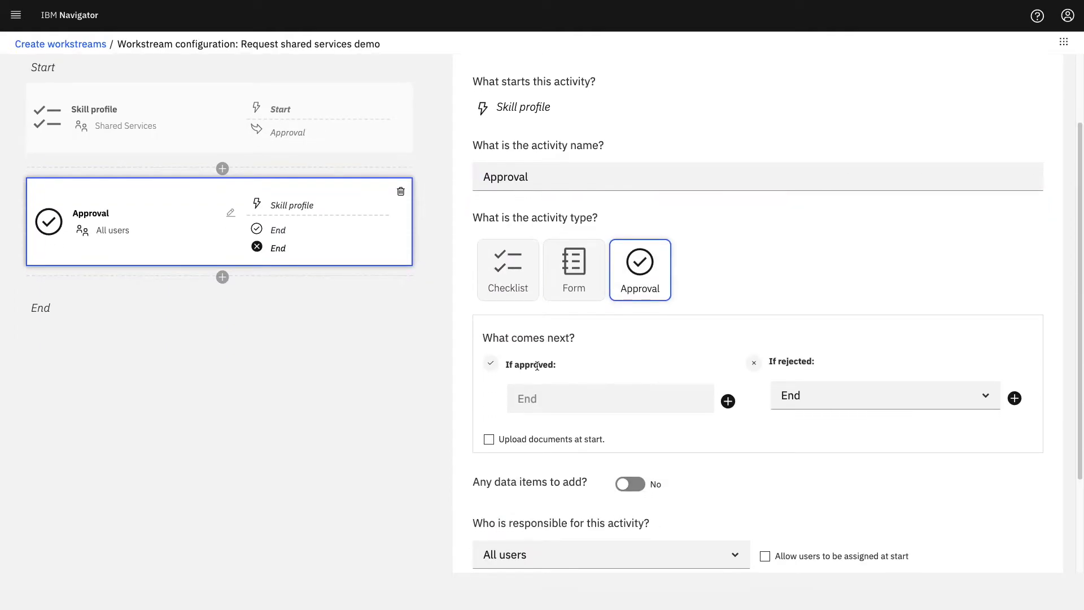
{"action": "left_click", "coordinate": [728, 401]}
{"action": "left_click_drag", "start_coordinate": [556, 177], "coordinate": [459, 177]}
{"action": "type", "text": "Approval Notification"}
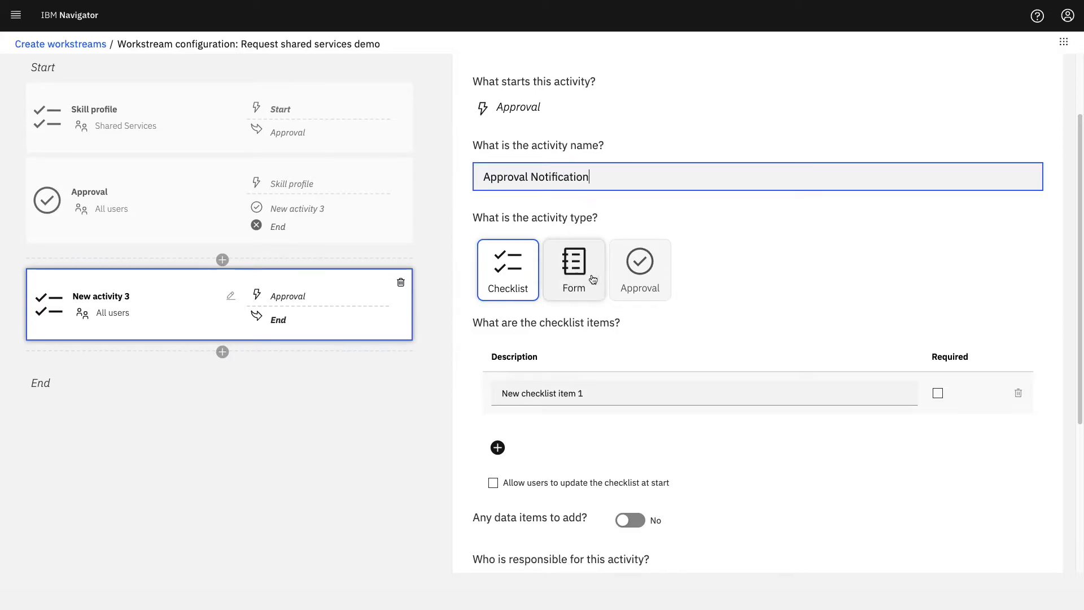
{"action": "left_click", "coordinate": [576, 265]}
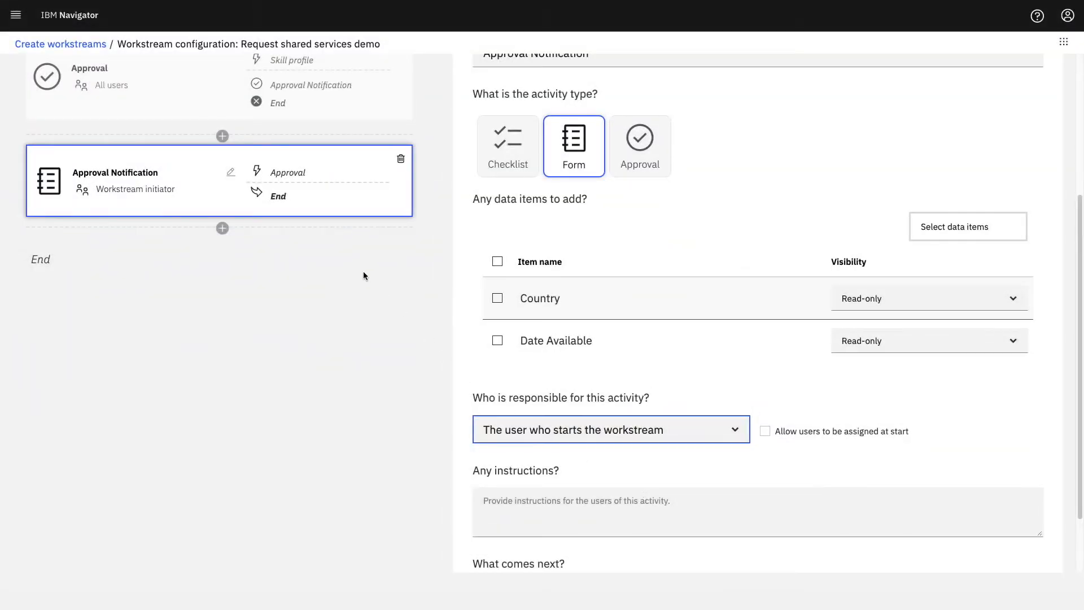
Add a Form activity named "Denial Notification" for the rejected outcome of Approval, assigned to the user who starts the workstream
{"action": "left_click", "coordinate": [317, 93]}
{"action": "left_click", "coordinate": [1014, 267]}
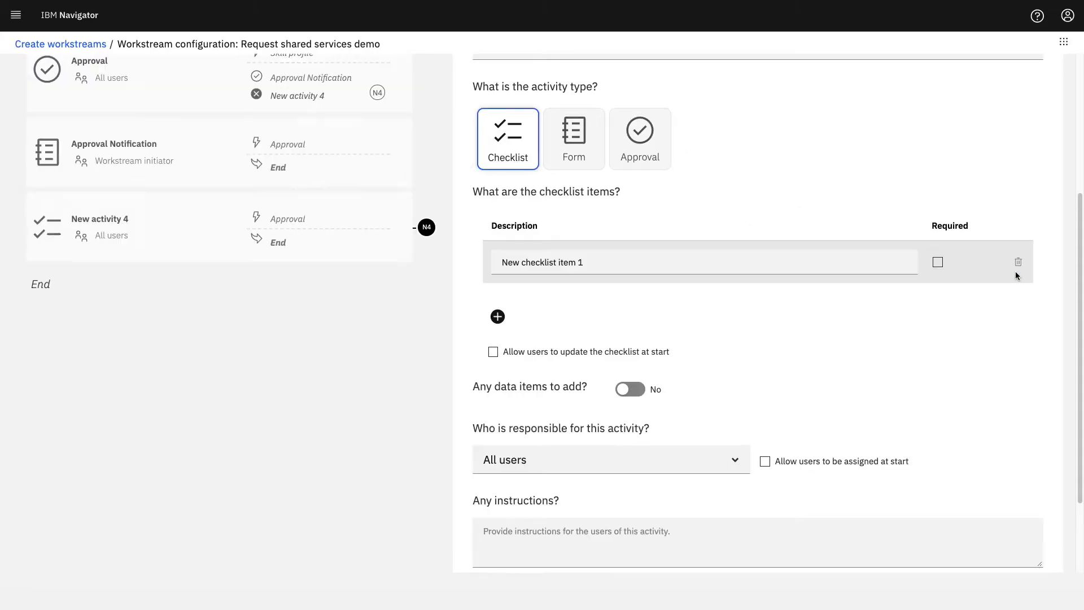
{"action": "left_click_drag", "start_coordinate": [555, 141], "coordinate": [465, 142]}
{"action": "type", "text": "Denial Notification"}
{"action": "key", "text": "Tab"}
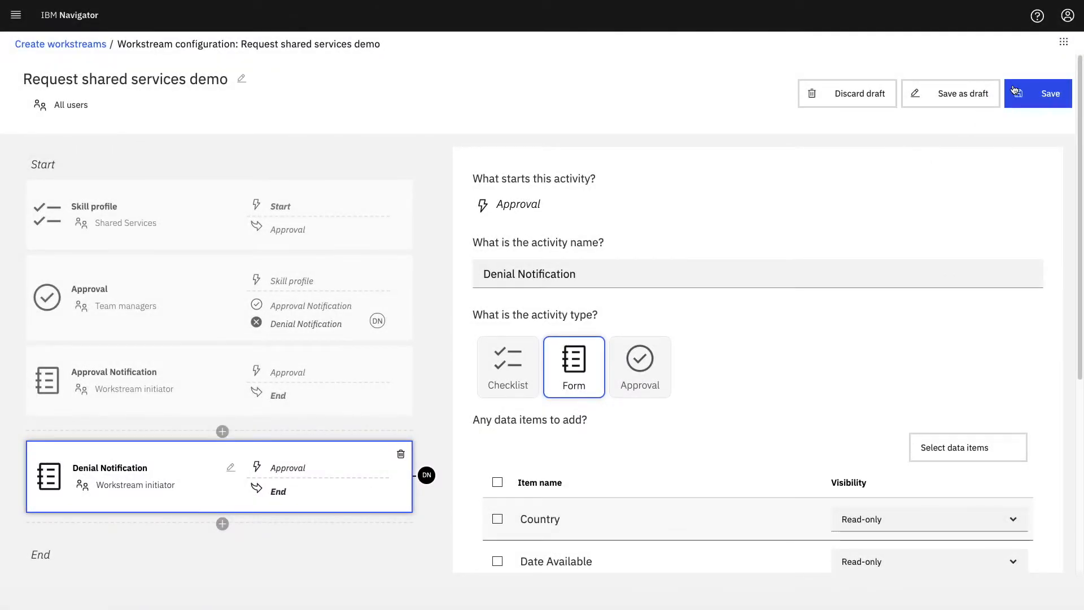
Save the workstream configuration and start a test of Request shared services demo
{"action": "left_click", "coordinate": [1020, 95]}
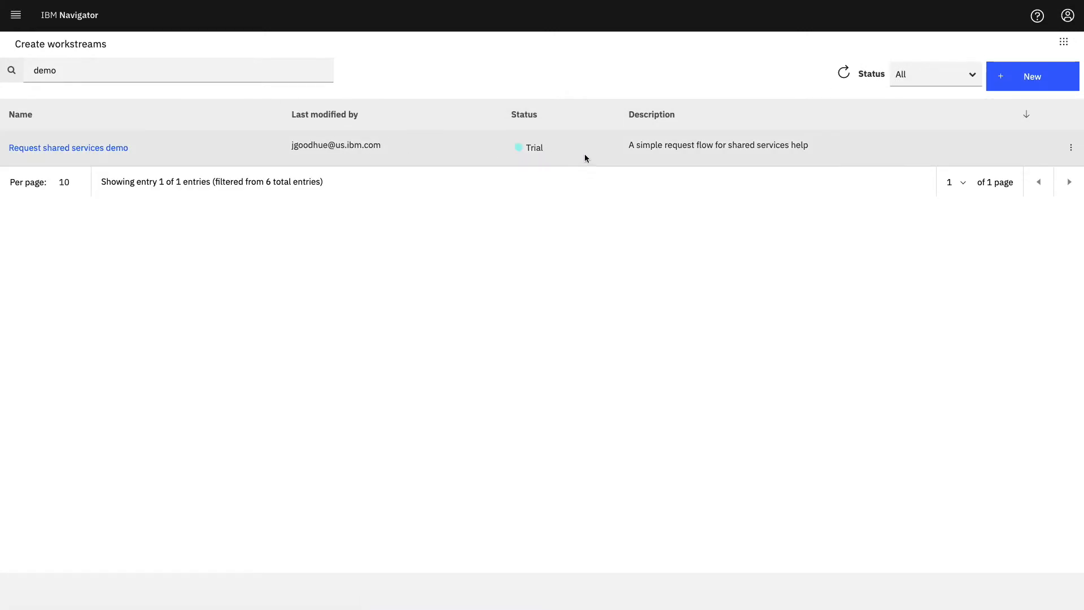
{"action": "left_click", "coordinate": [1071, 148]}
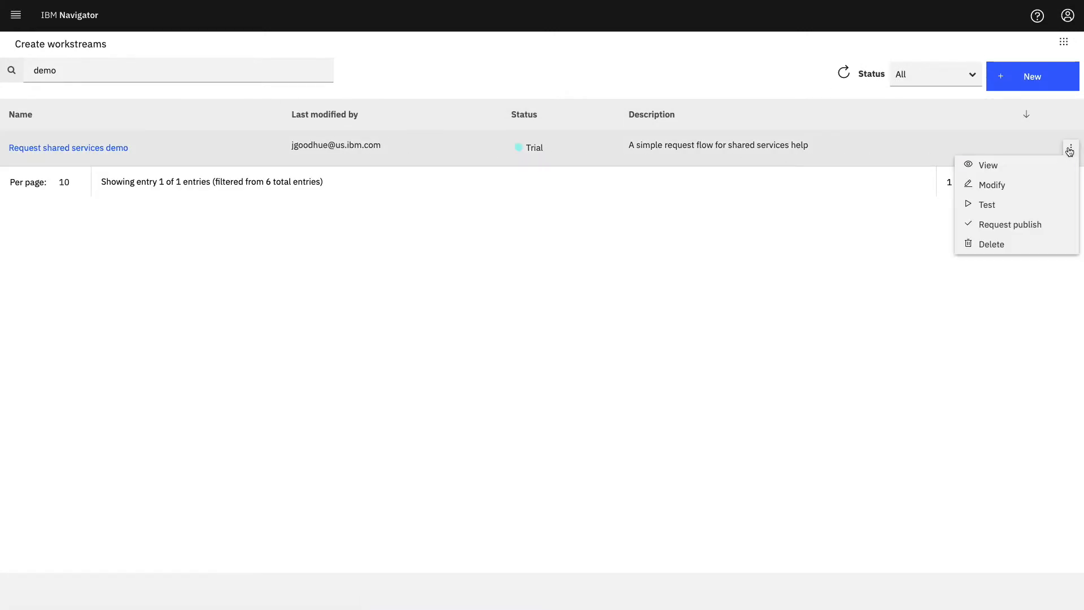
{"action": "left_click", "coordinate": [1004, 207]}
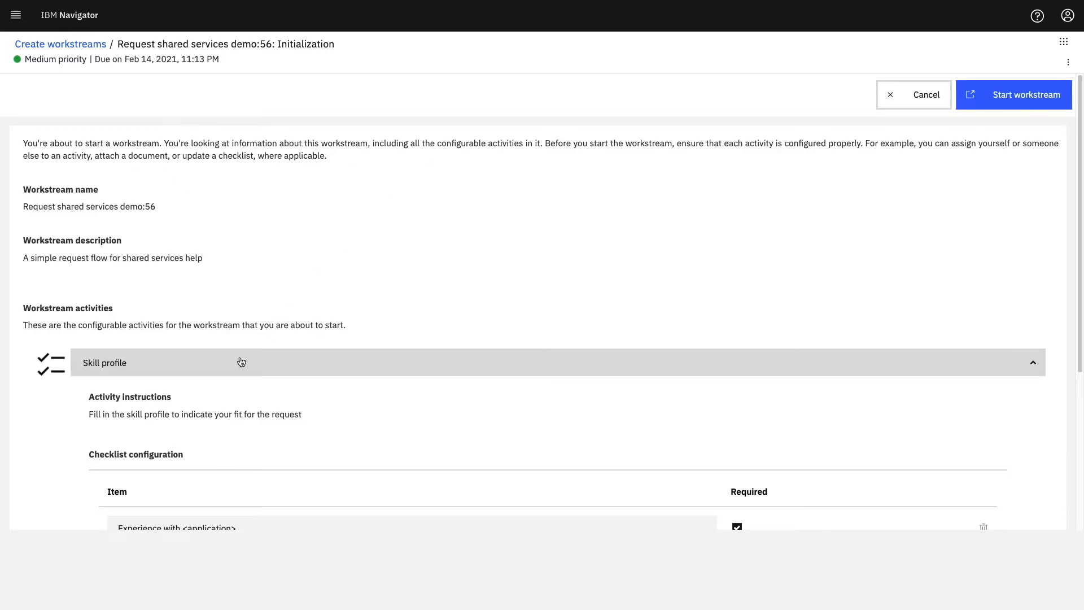
Replace the Skill profile checklist placeholders with "Enterprise Reporting App", "overnight US" and "2-3 hours"
{"action": "scroll", "coordinate": [242, 362], "scroll_direction": "down", "scroll_amount": 4}
{"action": "left_click_drag", "start_coordinate": [178, 305], "coordinate": [267, 303]}
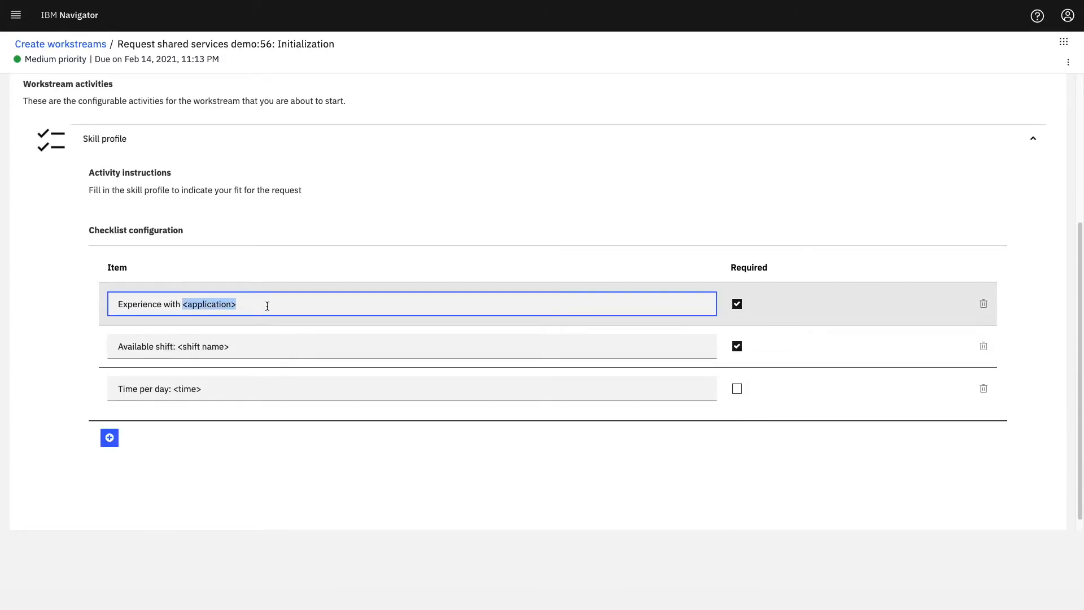
{"action": "type", "text": "Enterprise Reporting App"}
Add a non-required checklist item "Additional requirements" and start the workstream
{"action": "left_click", "coordinate": [109, 437]}
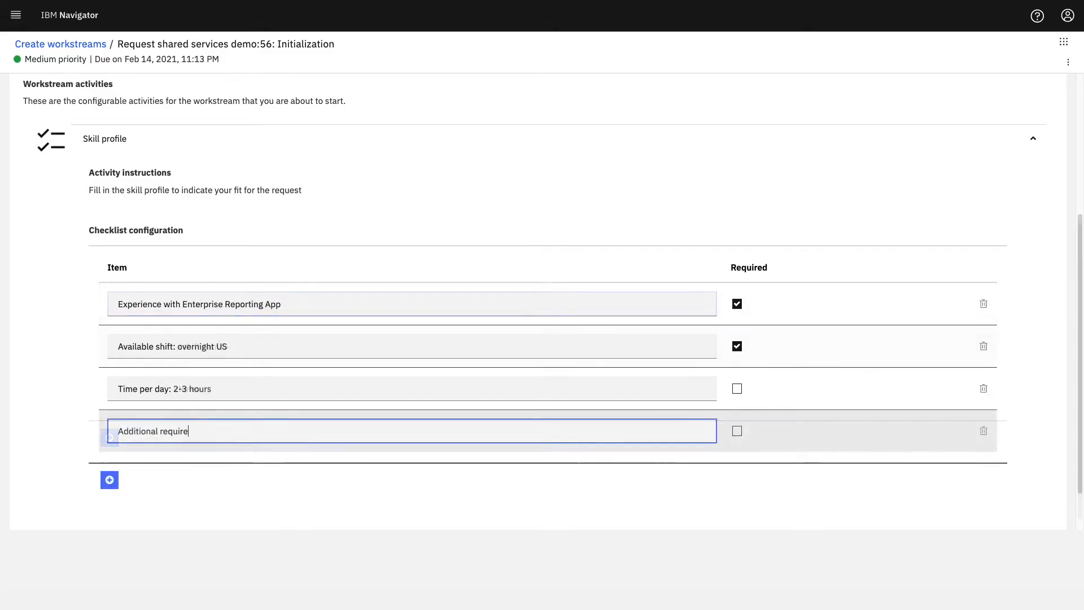
{"action": "type", "text": "ements"}
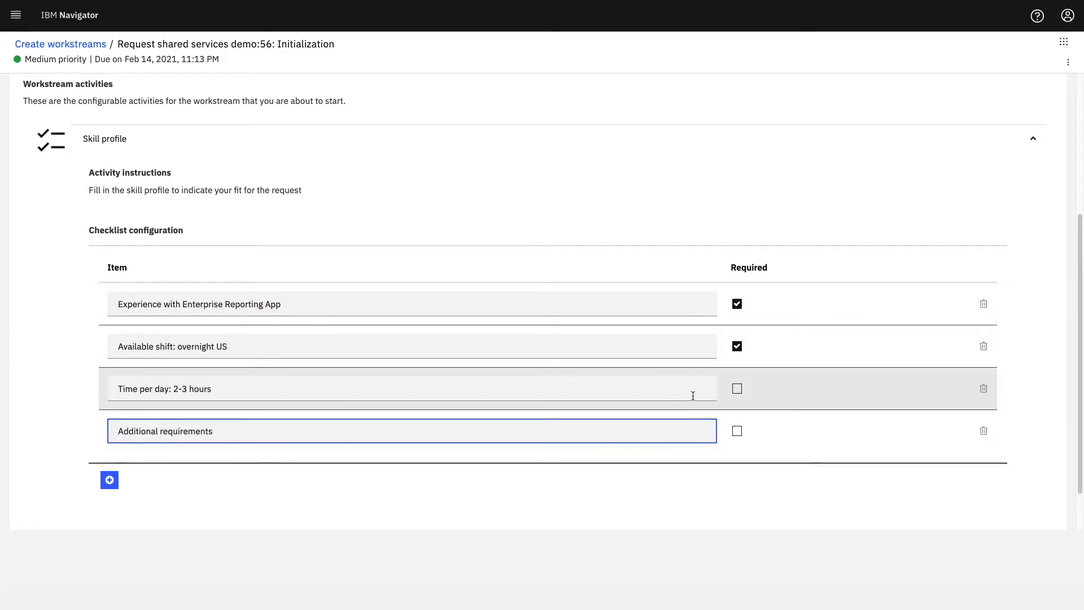
{"action": "scroll", "coordinate": [781, 491], "scroll_direction": "down", "scroll_amount": 1}
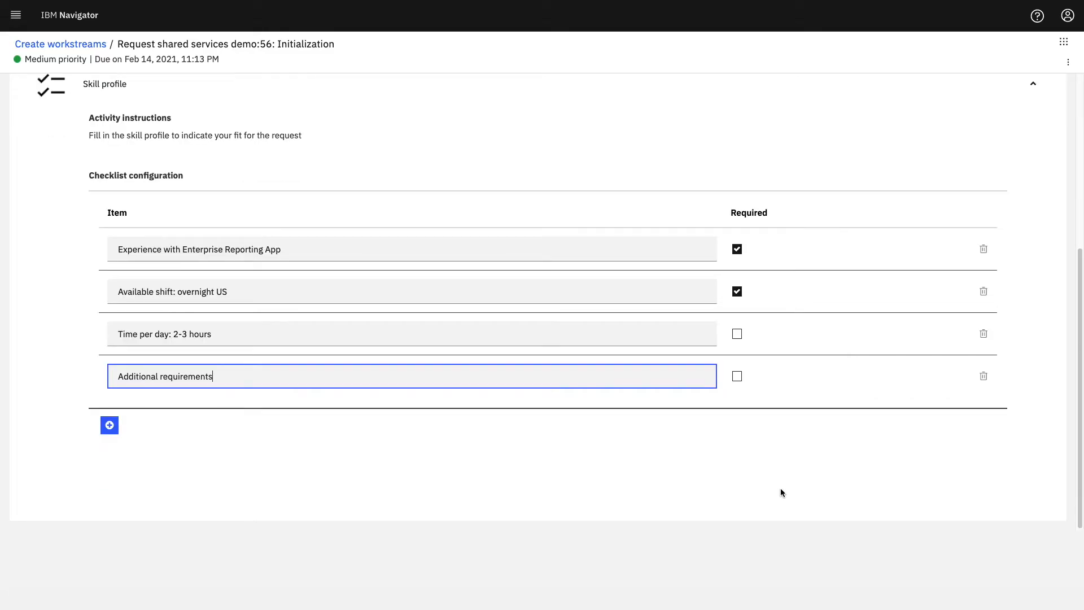
{"action": "scroll", "coordinate": [781, 487], "scroll_direction": "up", "scroll_amount": 5}
{"action": "left_click", "coordinate": [1026, 94]}
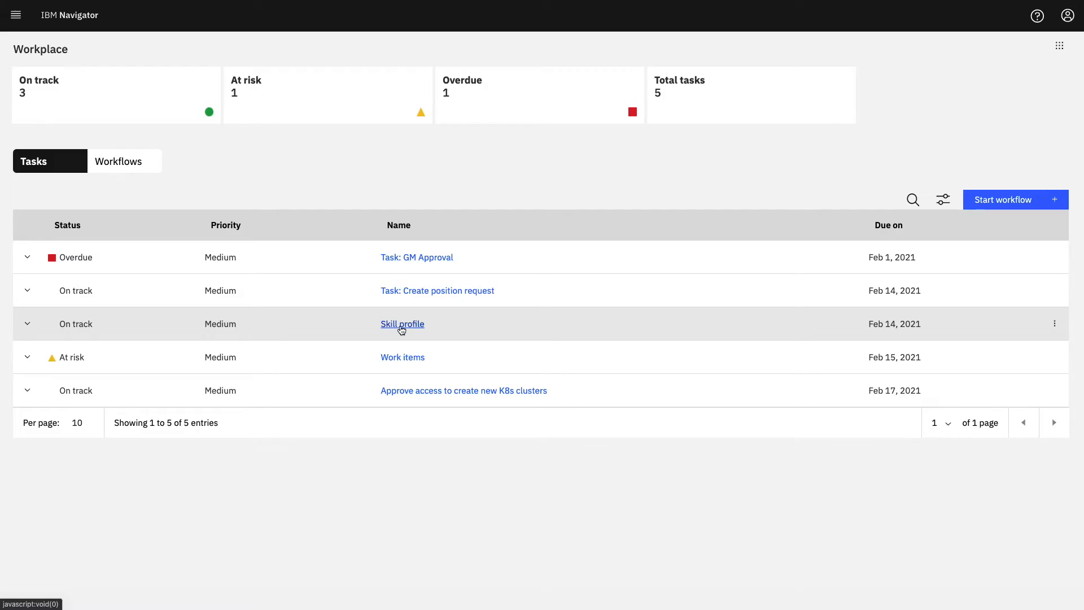
Claim the Skill profile task and mark the Enterprise Reporting App experience, available shift and additional requirements items as completed
{"action": "left_click", "coordinate": [402, 324]}
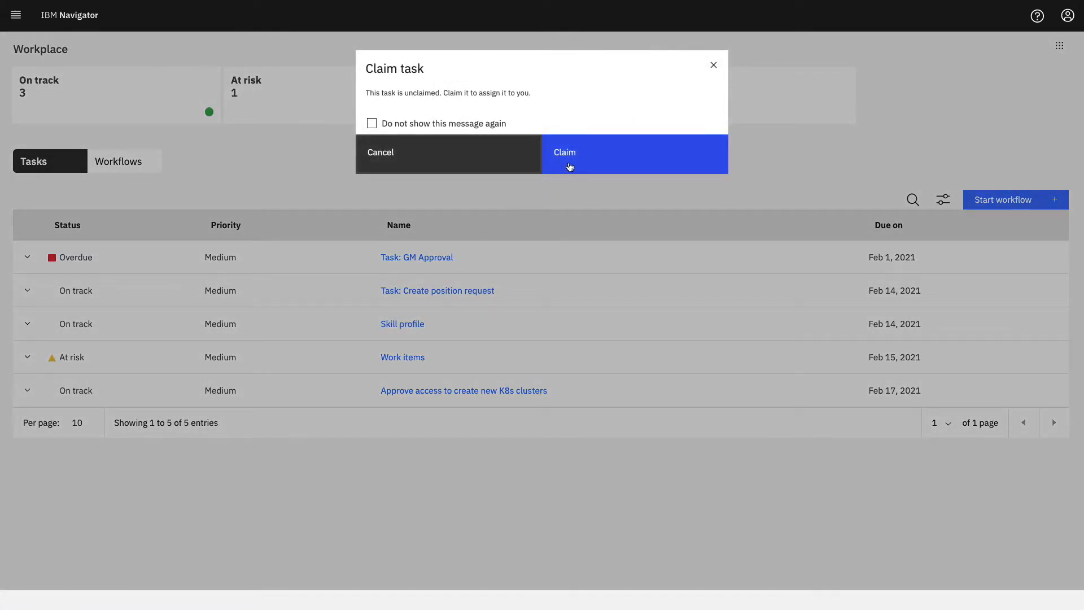
{"action": "left_click", "coordinate": [567, 170]}
{"action": "left_click", "coordinate": [433, 325]}
{"action": "left_click", "coordinate": [434, 358]}
{"action": "left_click", "coordinate": [434, 419]}
Set the task's Country to UK and Date Available to 3/1/2021
{"action": "scroll", "coordinate": [433, 419], "scroll_direction": "down", "scroll_amount": 3}
{"action": "left_click", "coordinate": [113, 320]}
{"action": "left_click", "coordinate": [110, 357]}
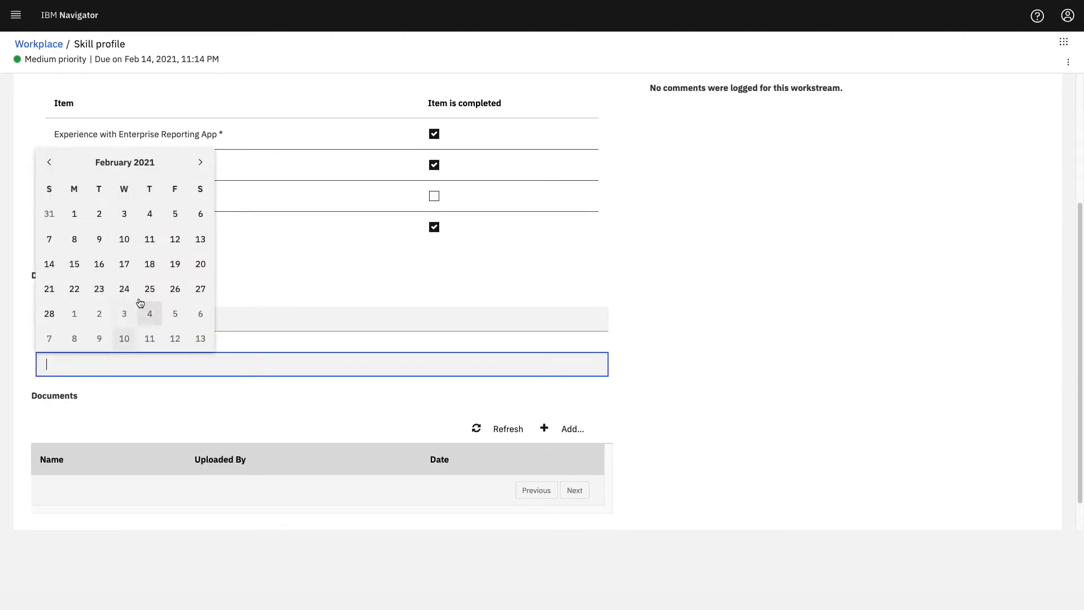
{"action": "left_click", "coordinate": [81, 309]}
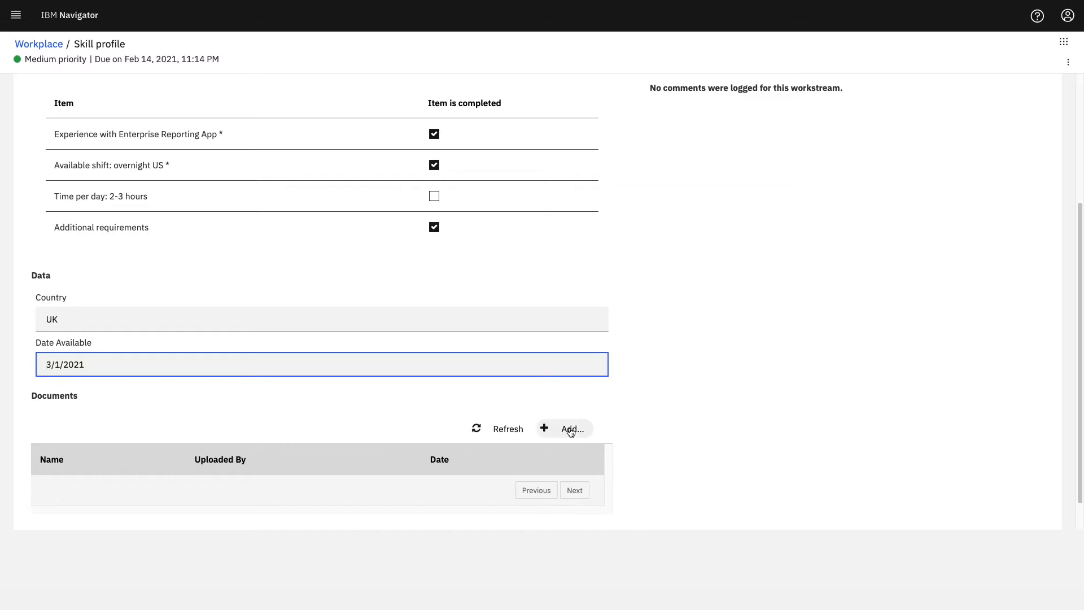
Add the comment "I can do at least 1-2 hours per day" and submit the Skill profile task
{"action": "scroll", "coordinate": [789, 322], "scroll_direction": "up", "scroll_amount": 3}
{"action": "left_click", "coordinate": [740, 194]}
{"action": "type", "text": "I can do at least 1-2 hours per day"}
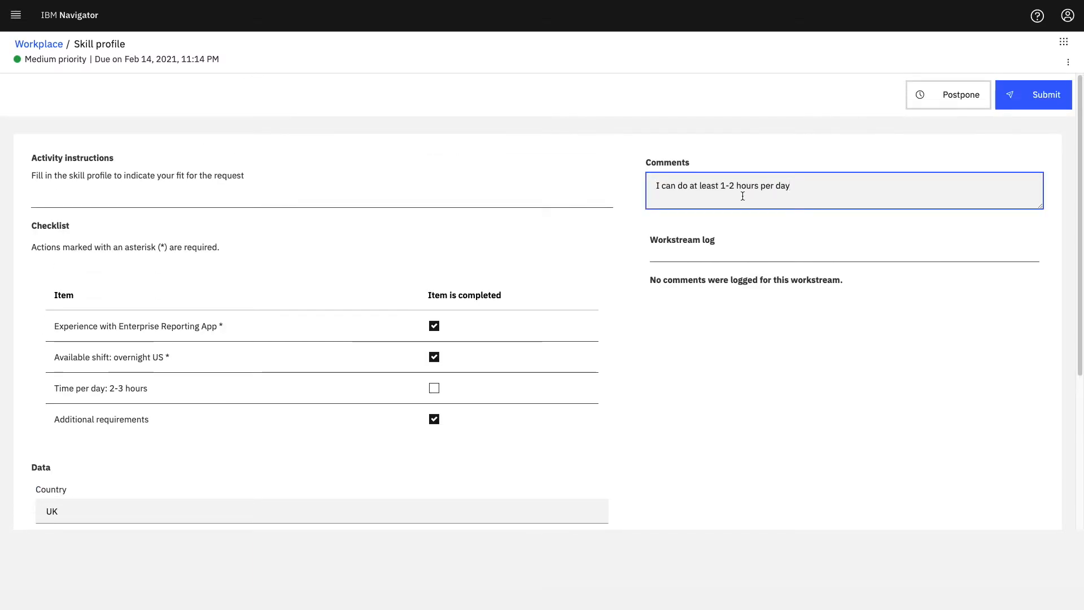
{"action": "left_click", "coordinate": [1040, 96]}
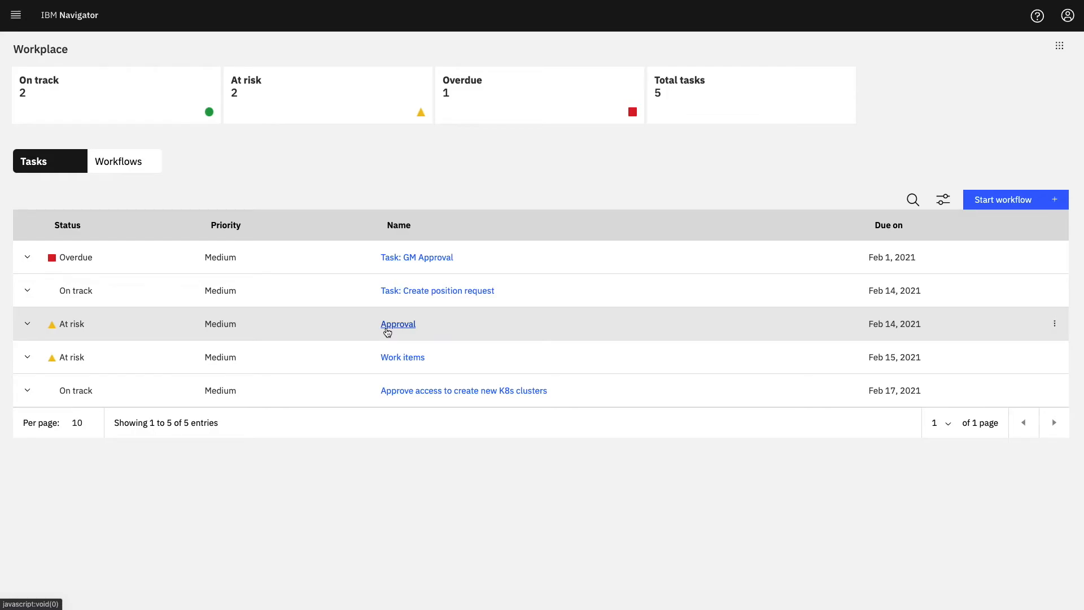
Approve the Approval task with the review comment "approved", and open the Approval Notification task
{"action": "left_click", "coordinate": [387, 330]}
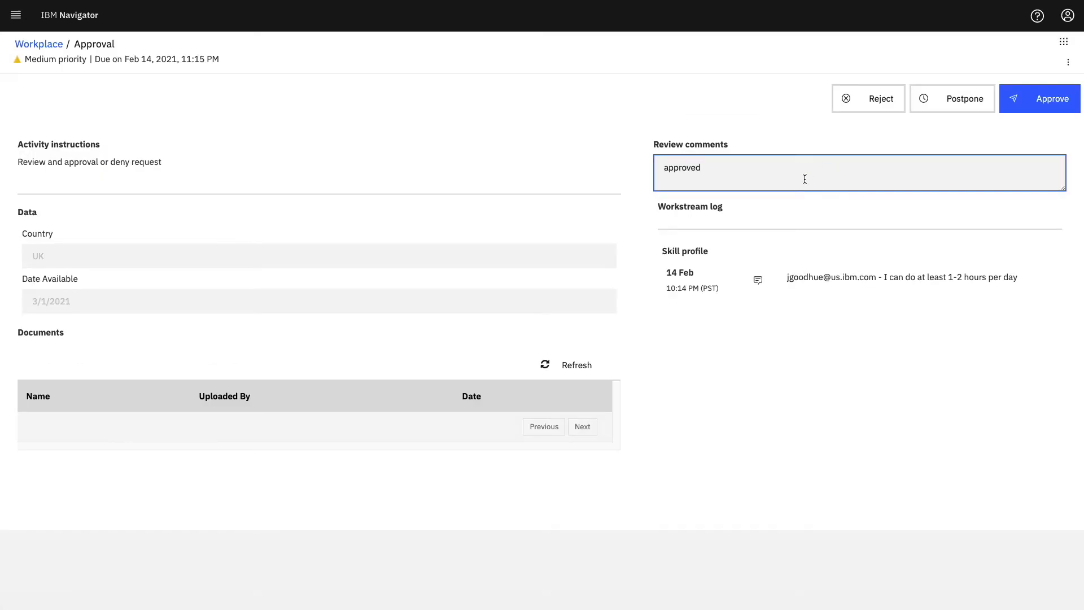
{"action": "left_click", "coordinate": [1026, 101]}
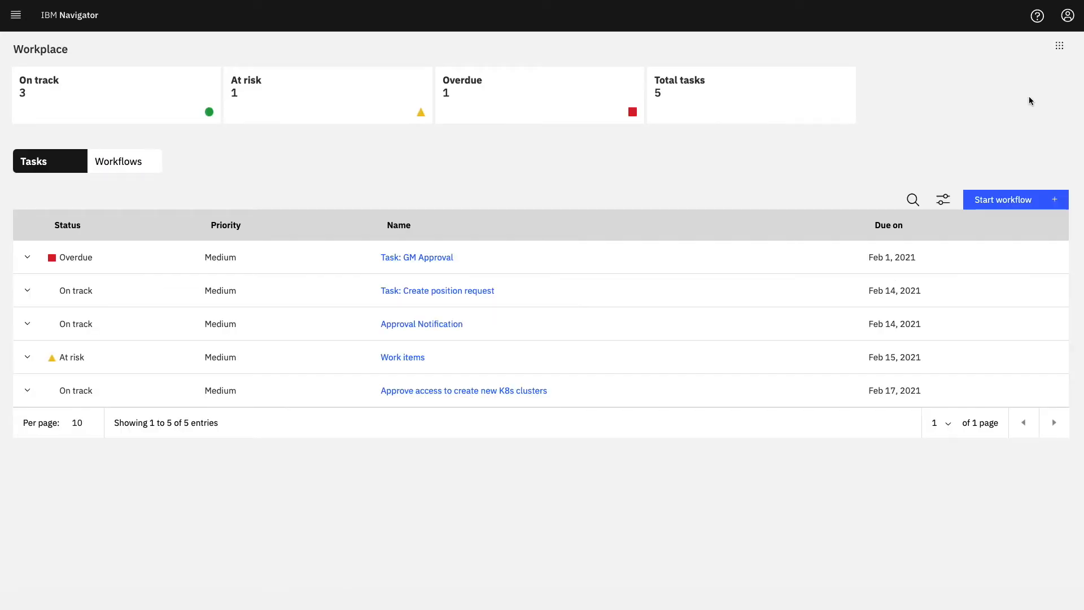
{"action": "left_click", "coordinate": [421, 324]}
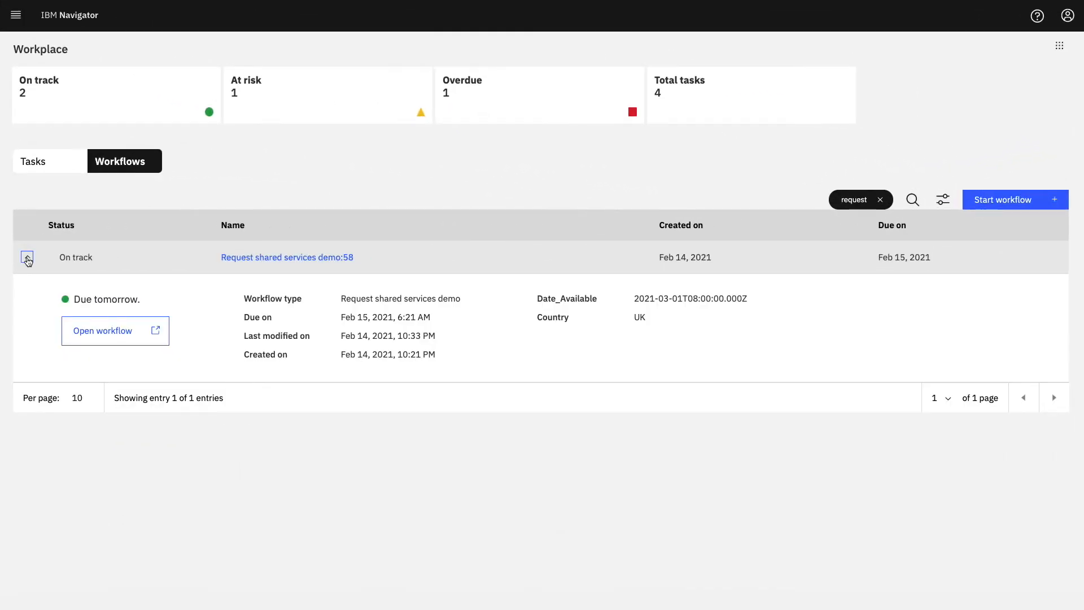
Open the Request shared services demo:58 workflow to examine its progress, summary, comments and activities
{"action": "left_click", "coordinate": [231, 259]}
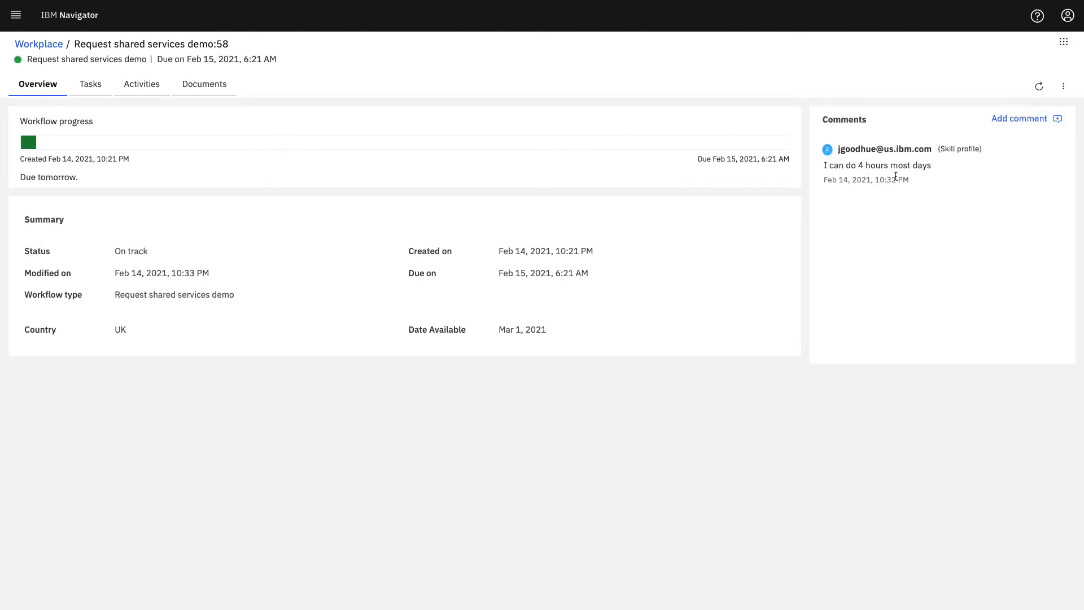
{"action": "left_click", "coordinate": [133, 90]}
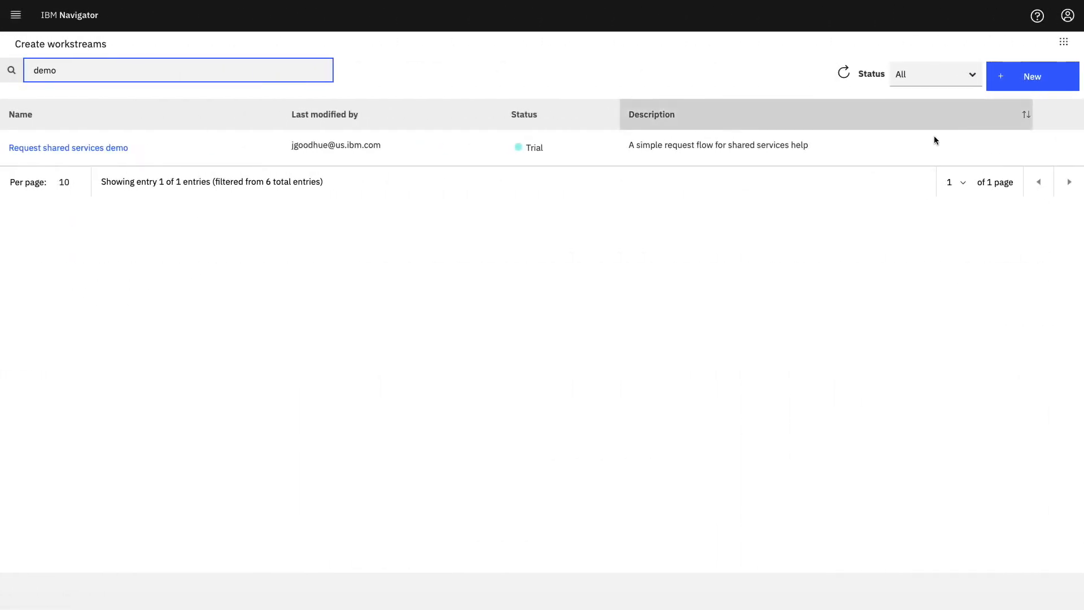
Request publishing of the Request shared services demo workstream, assigning the review to any publisher
{"action": "left_click", "coordinate": [1071, 148]}
{"action": "left_click", "coordinate": [1020, 224]}
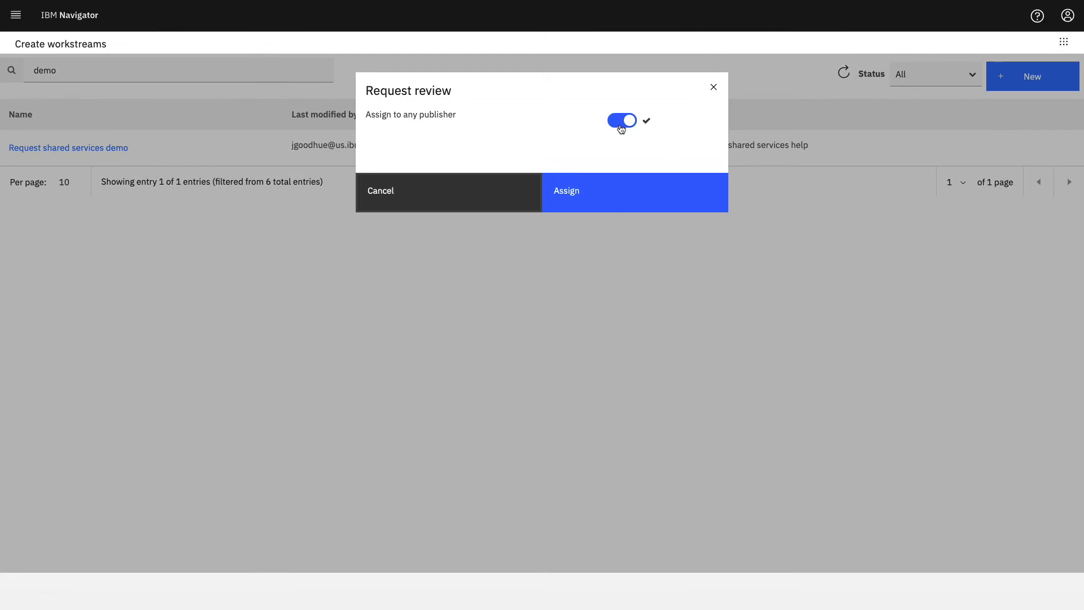
{"action": "left_click", "coordinate": [624, 200]}
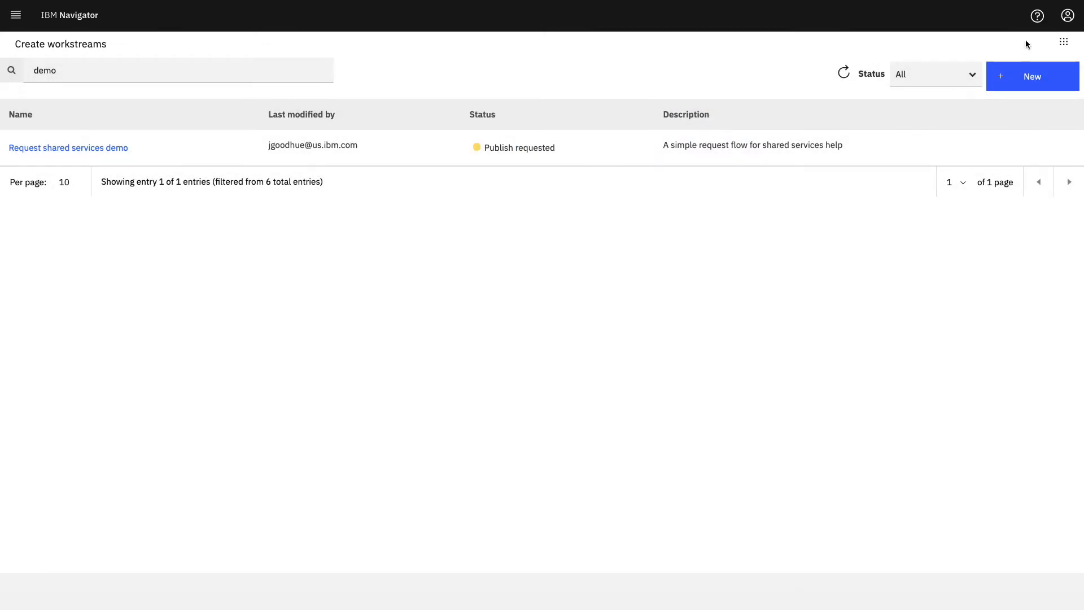
Switch to Workplace, open the workstream review task for Request shared services demo and publish the workstream
{"action": "left_click", "coordinate": [1064, 42]}
{"action": "left_click", "coordinate": [1003, 64]}
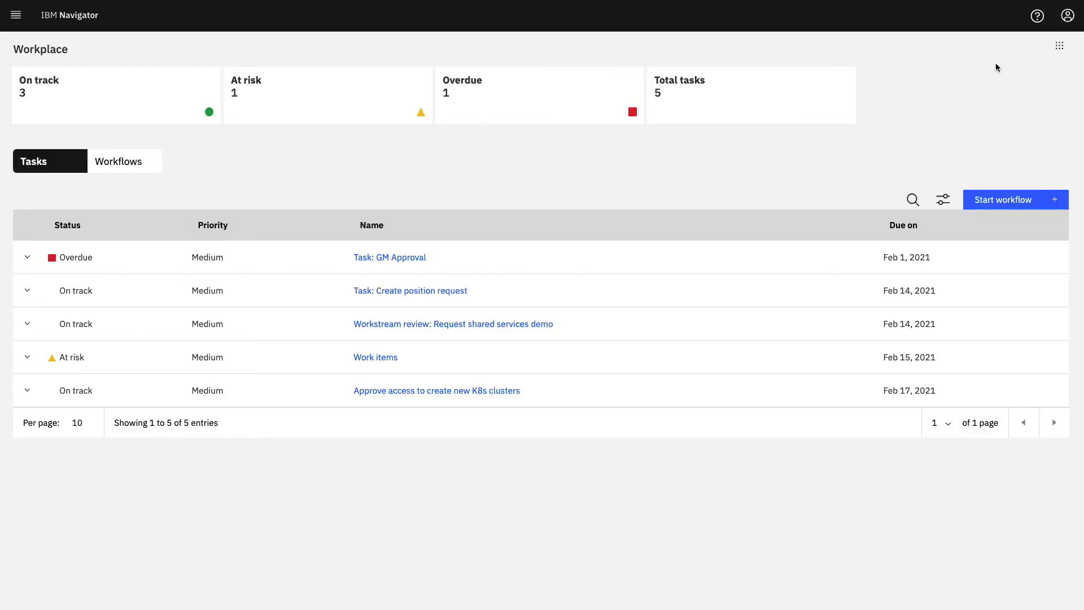
{"action": "left_click", "coordinate": [457, 331]}
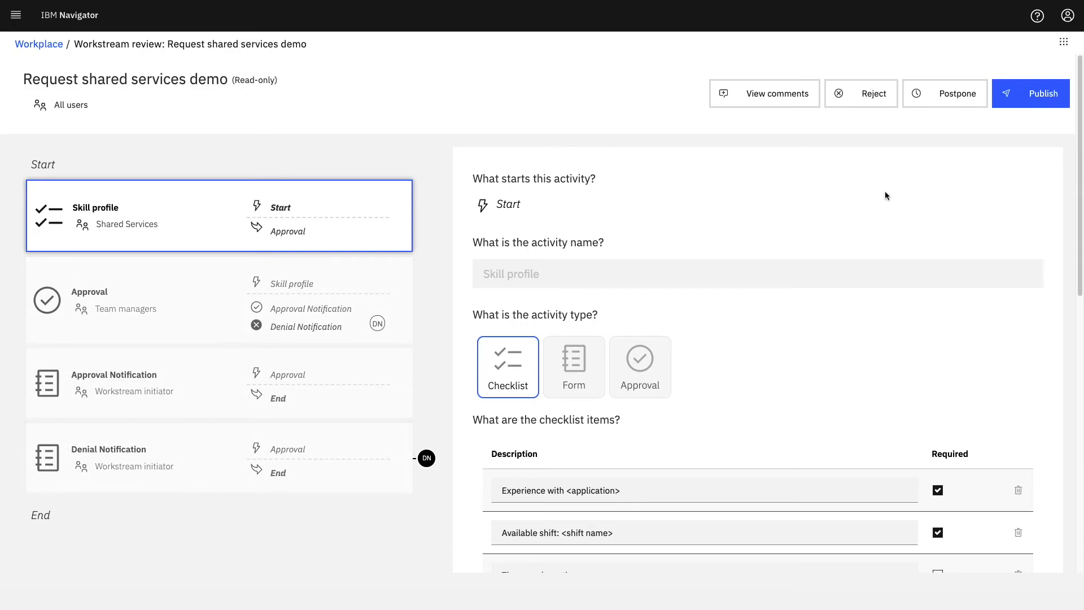
{"action": "left_click", "coordinate": [1026, 99]}
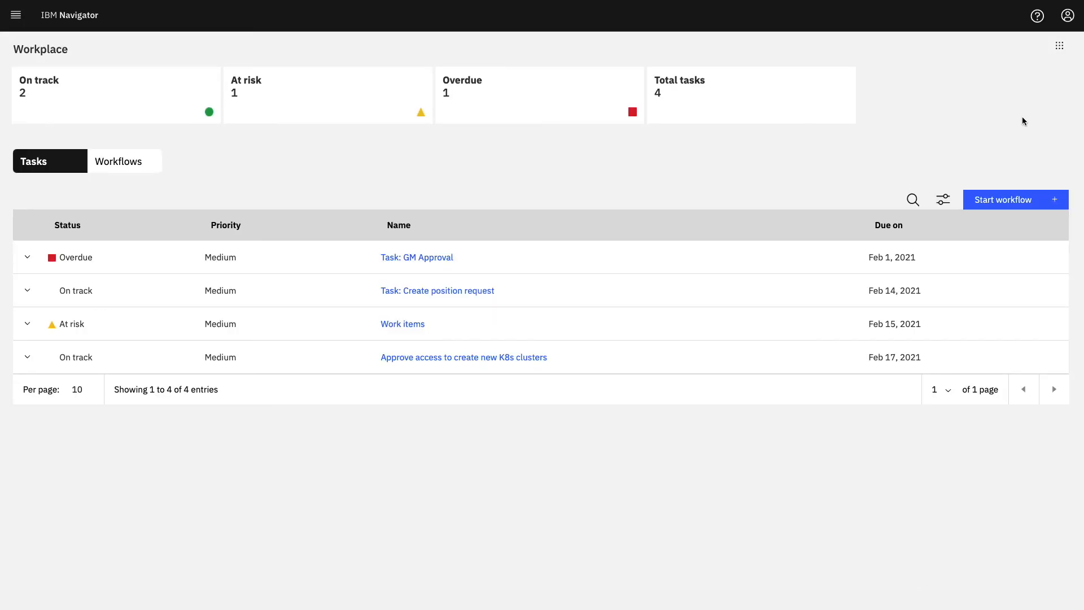
Begin starting a new workflow, marking Request shared services demo as a favorite and selecting it
{"action": "left_click", "coordinate": [1010, 201]}
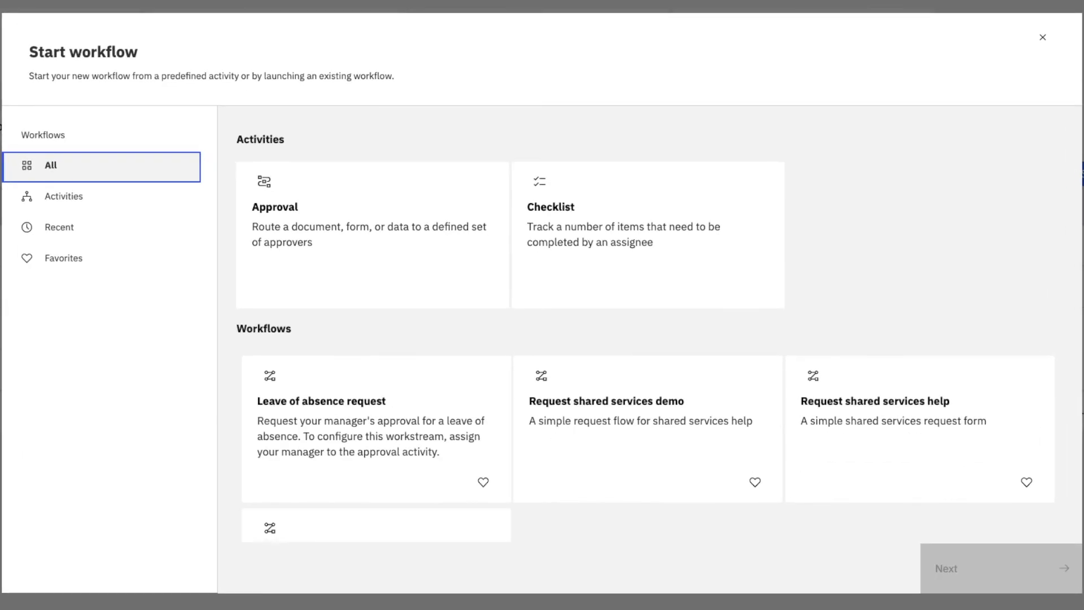
{"action": "scroll", "coordinate": [569, 184], "scroll_direction": "down", "scroll_amount": 2}
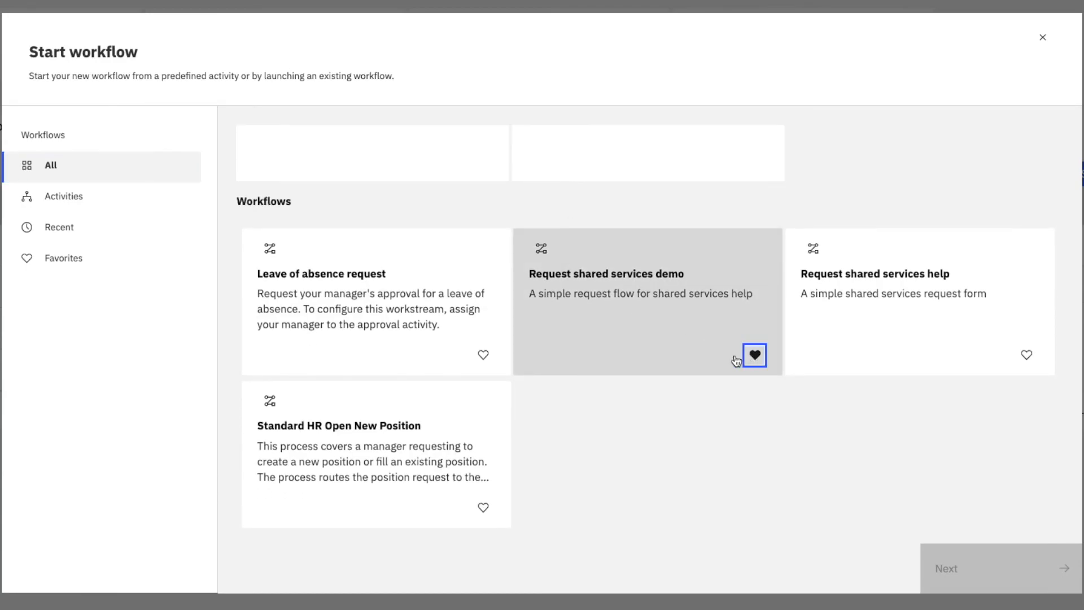
{"action": "left_click", "coordinate": [655, 356]}
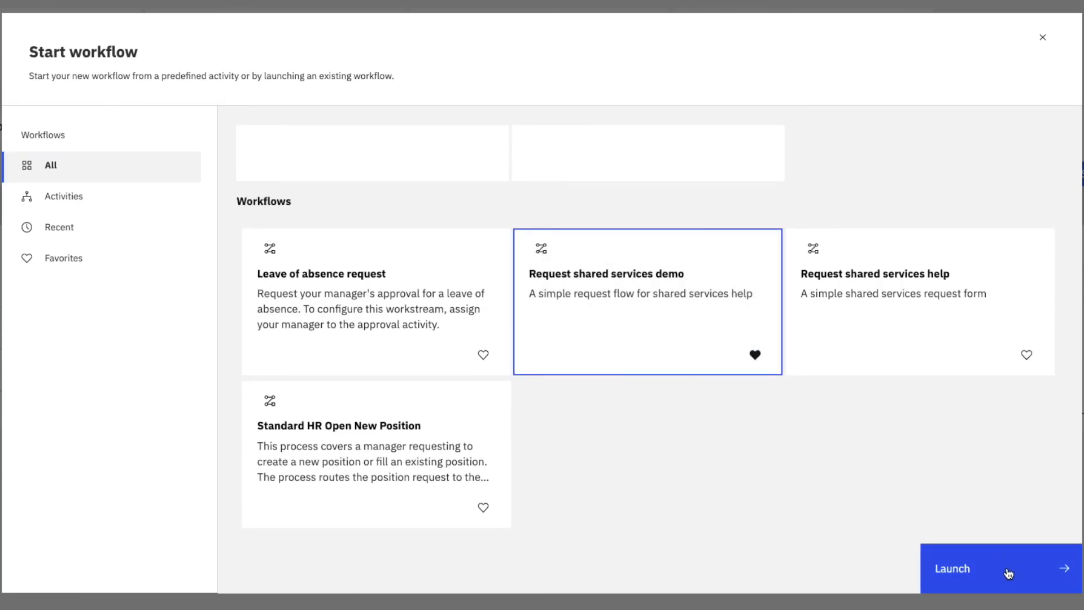